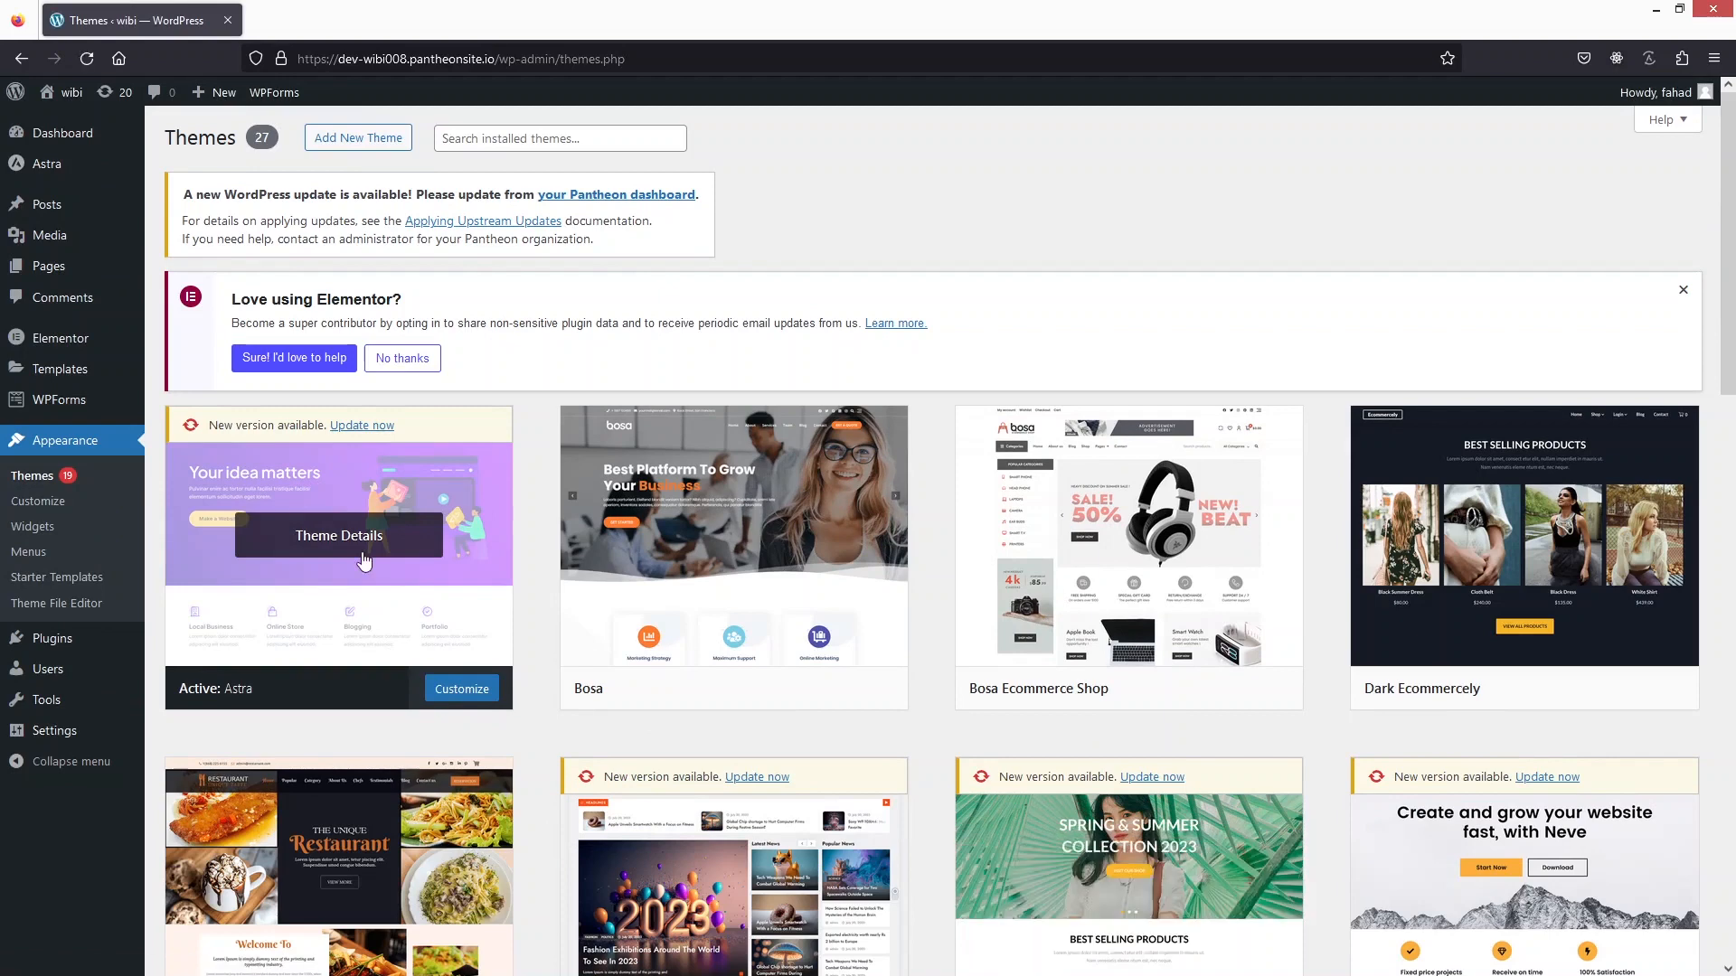
Open the page for adding new themes and place the cursor in the theme search.
click(348, 141)
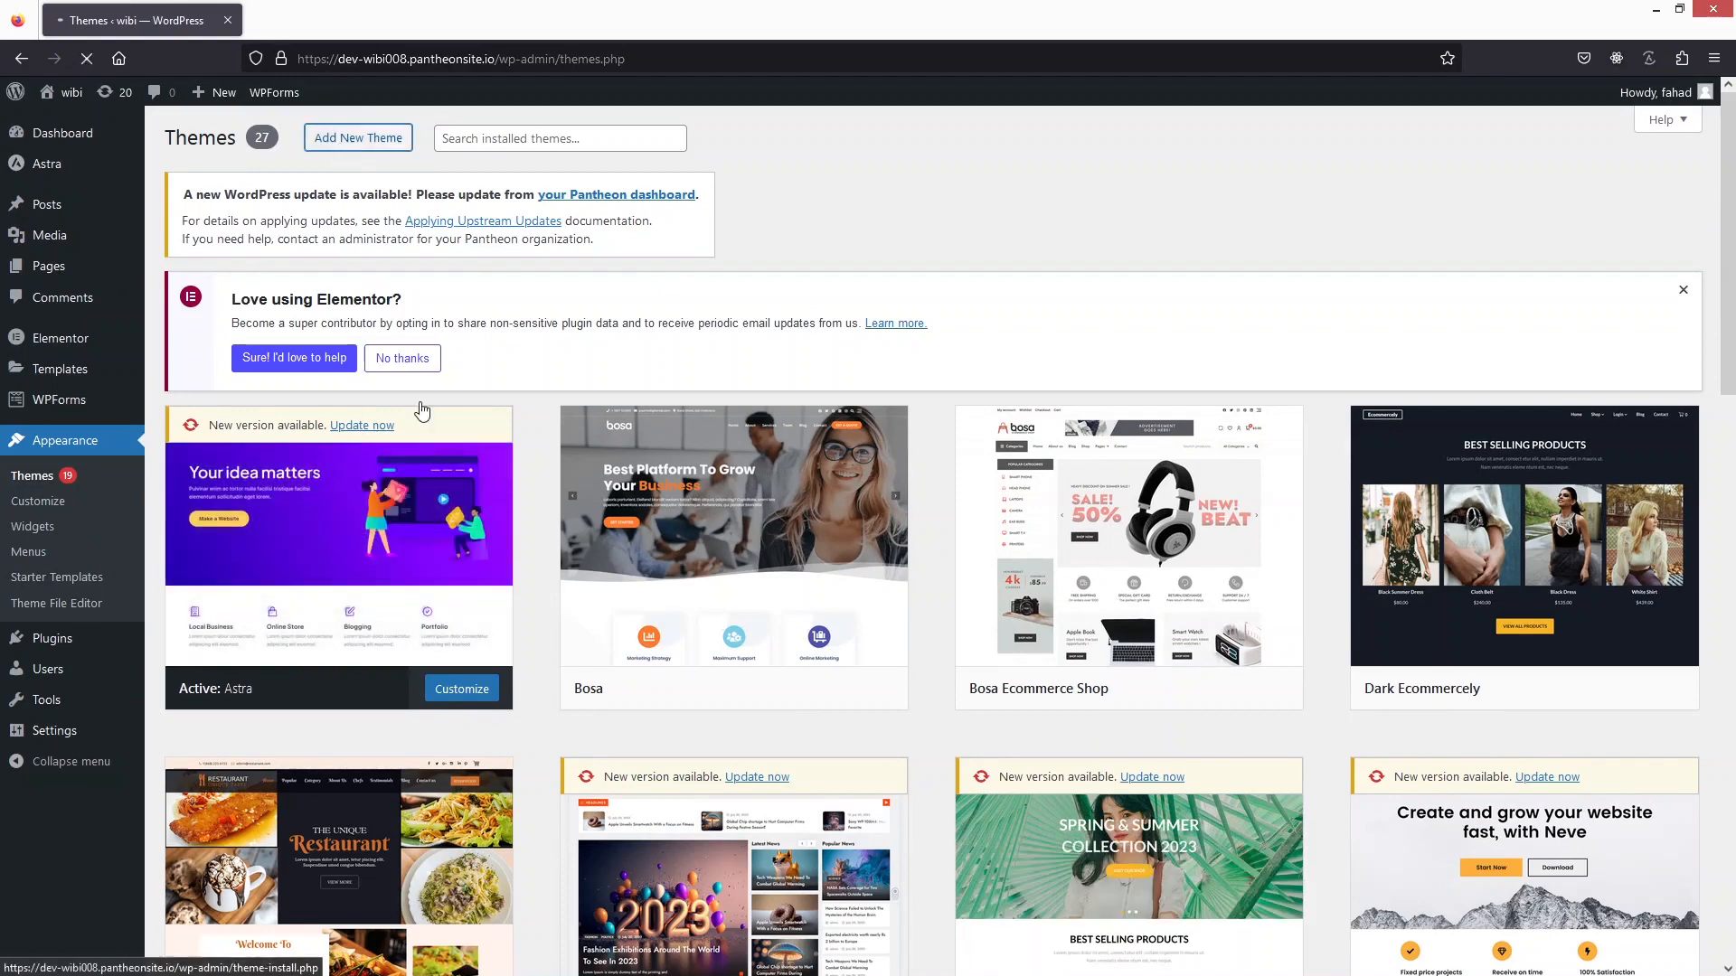
click(1528, 436)
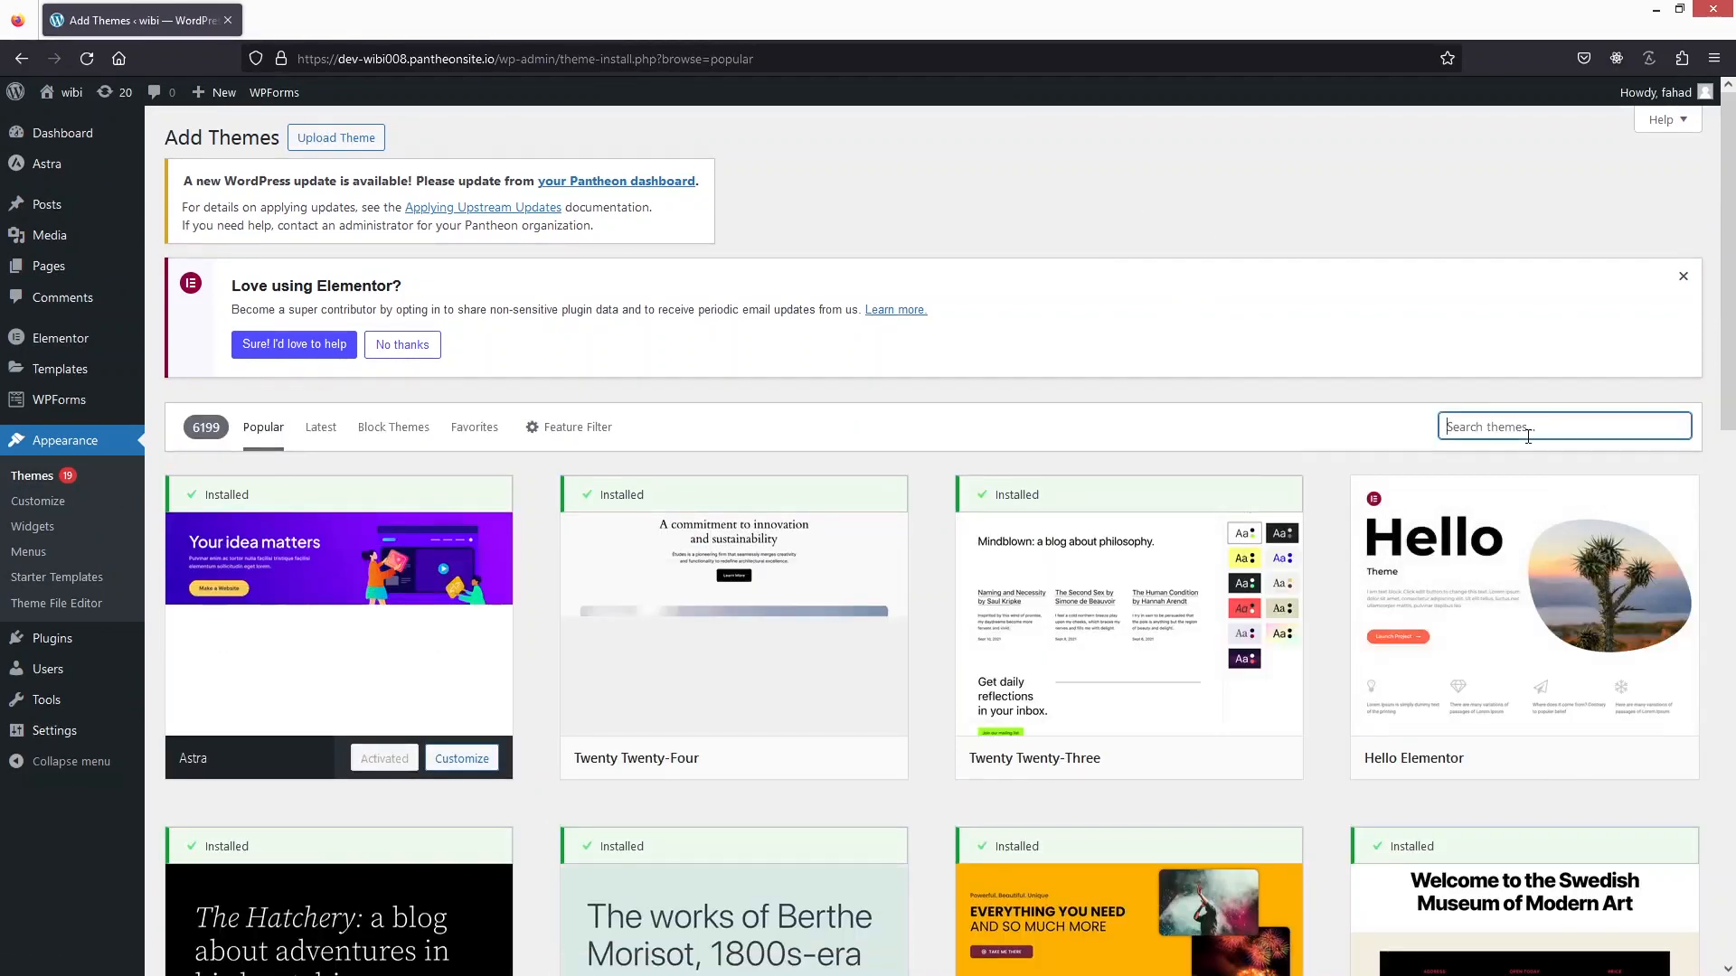
mouse_move(311, 559)
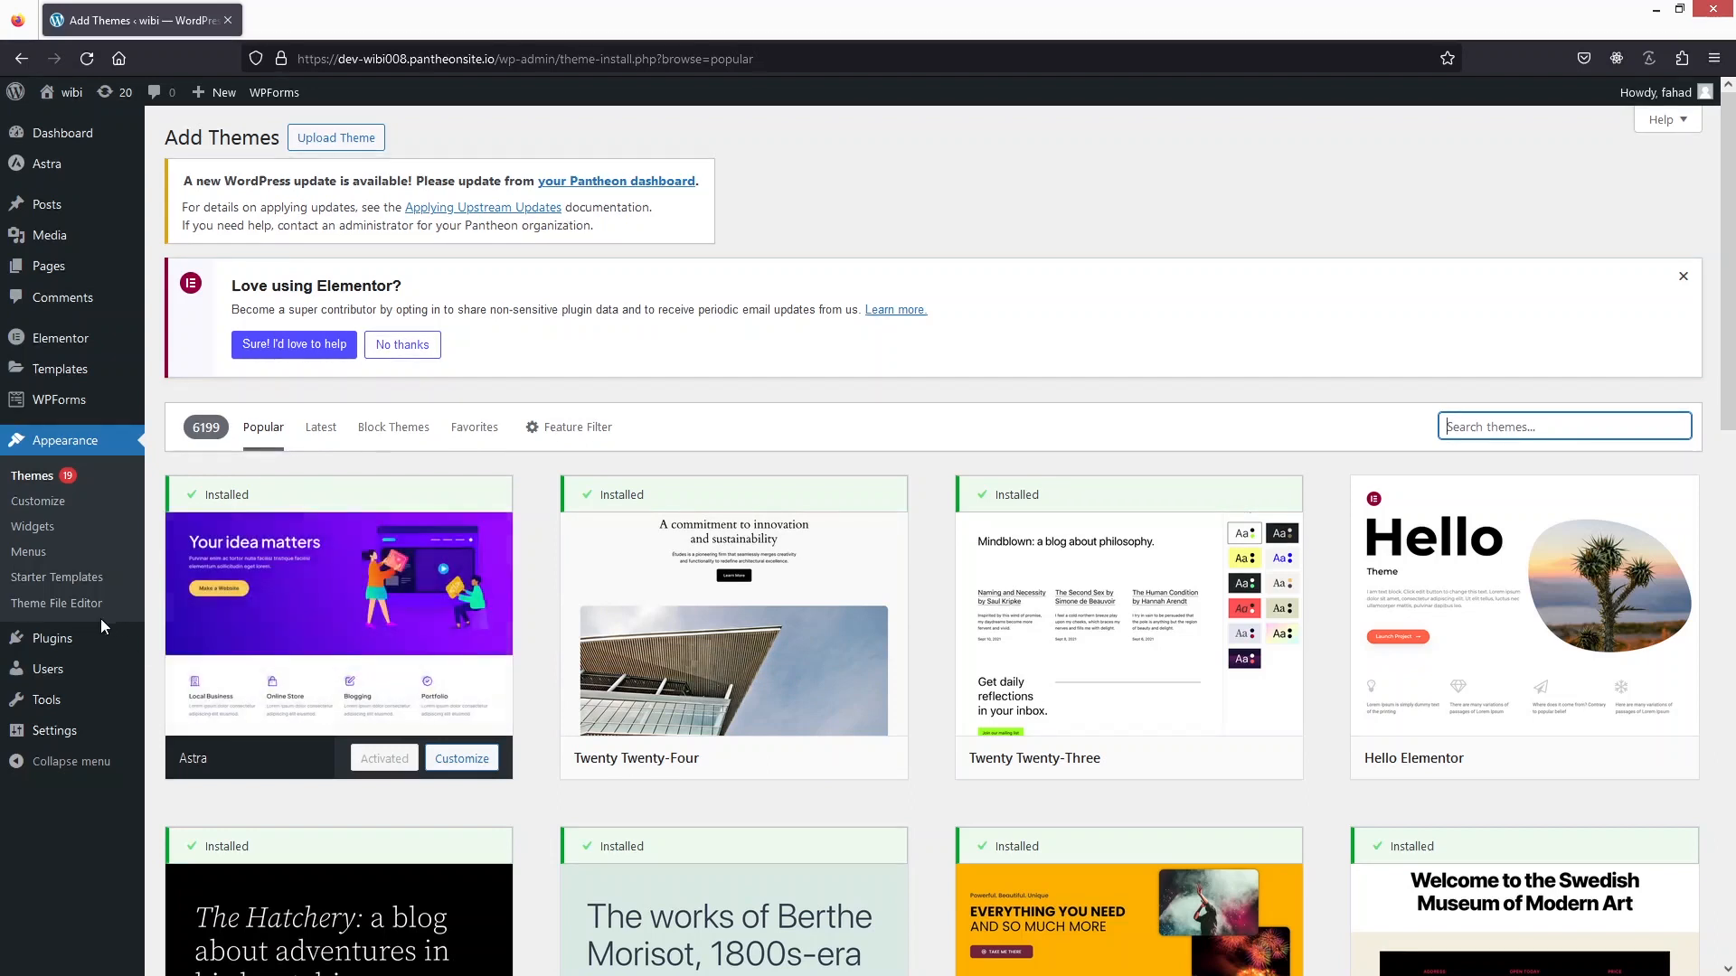
Open the page for adding plugins and search for "elementor" and "starter templates".
mouse_move(89, 643)
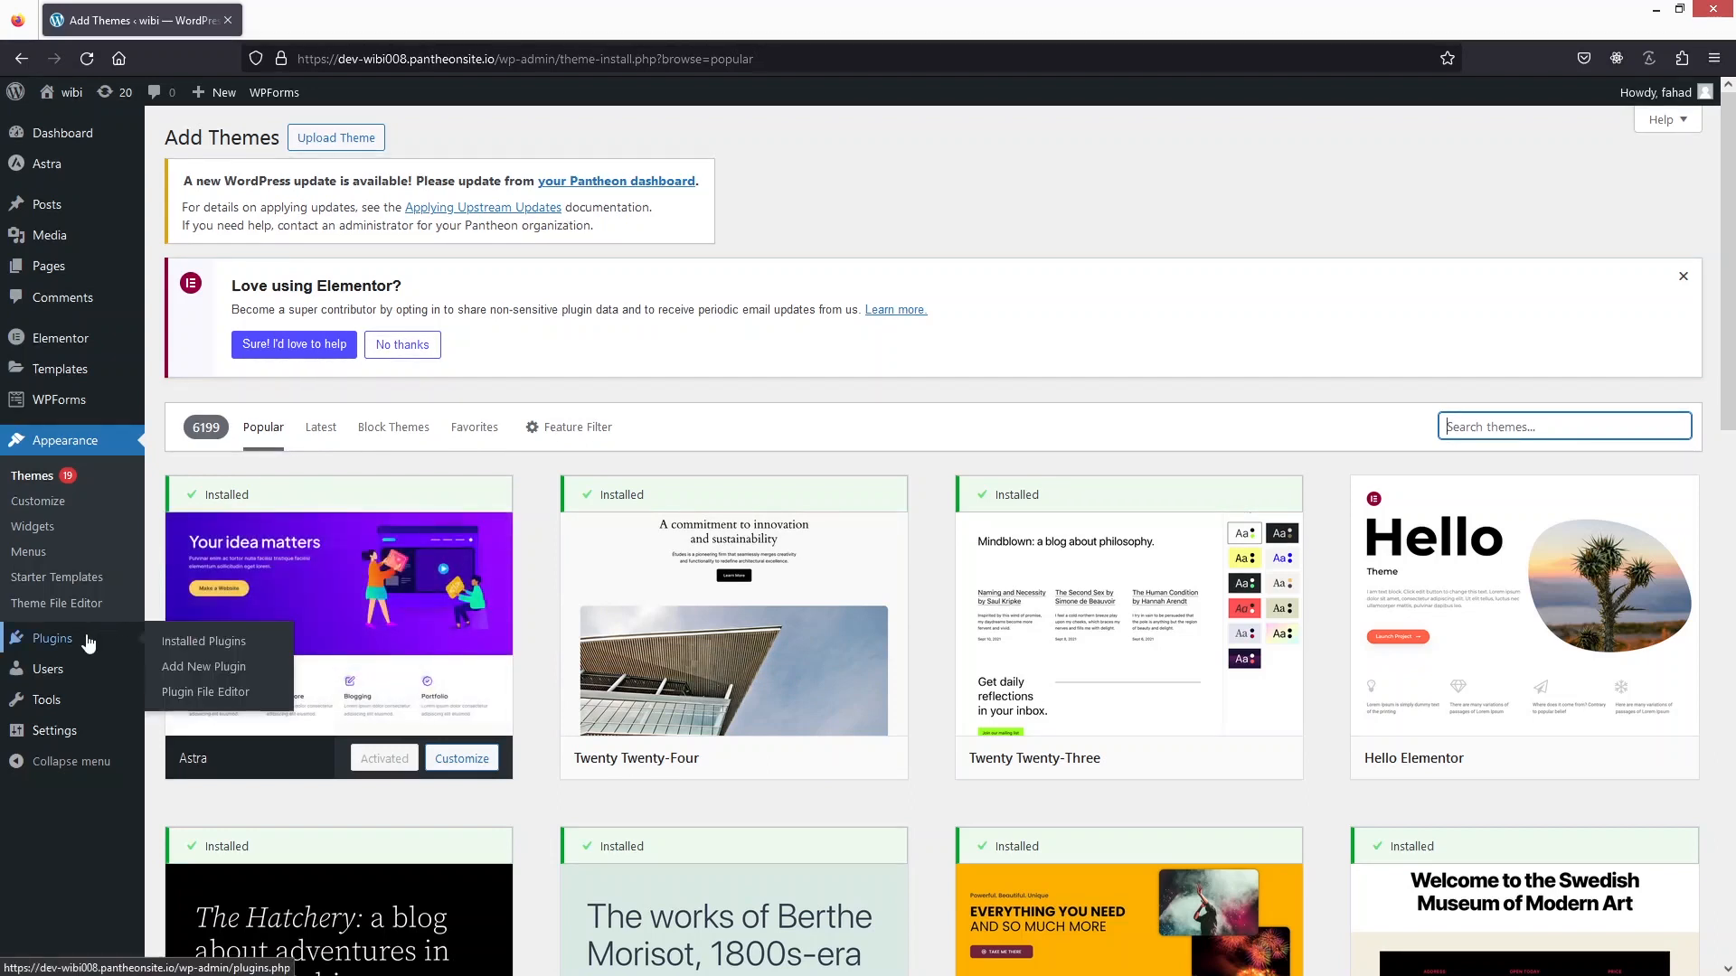
click(252, 676)
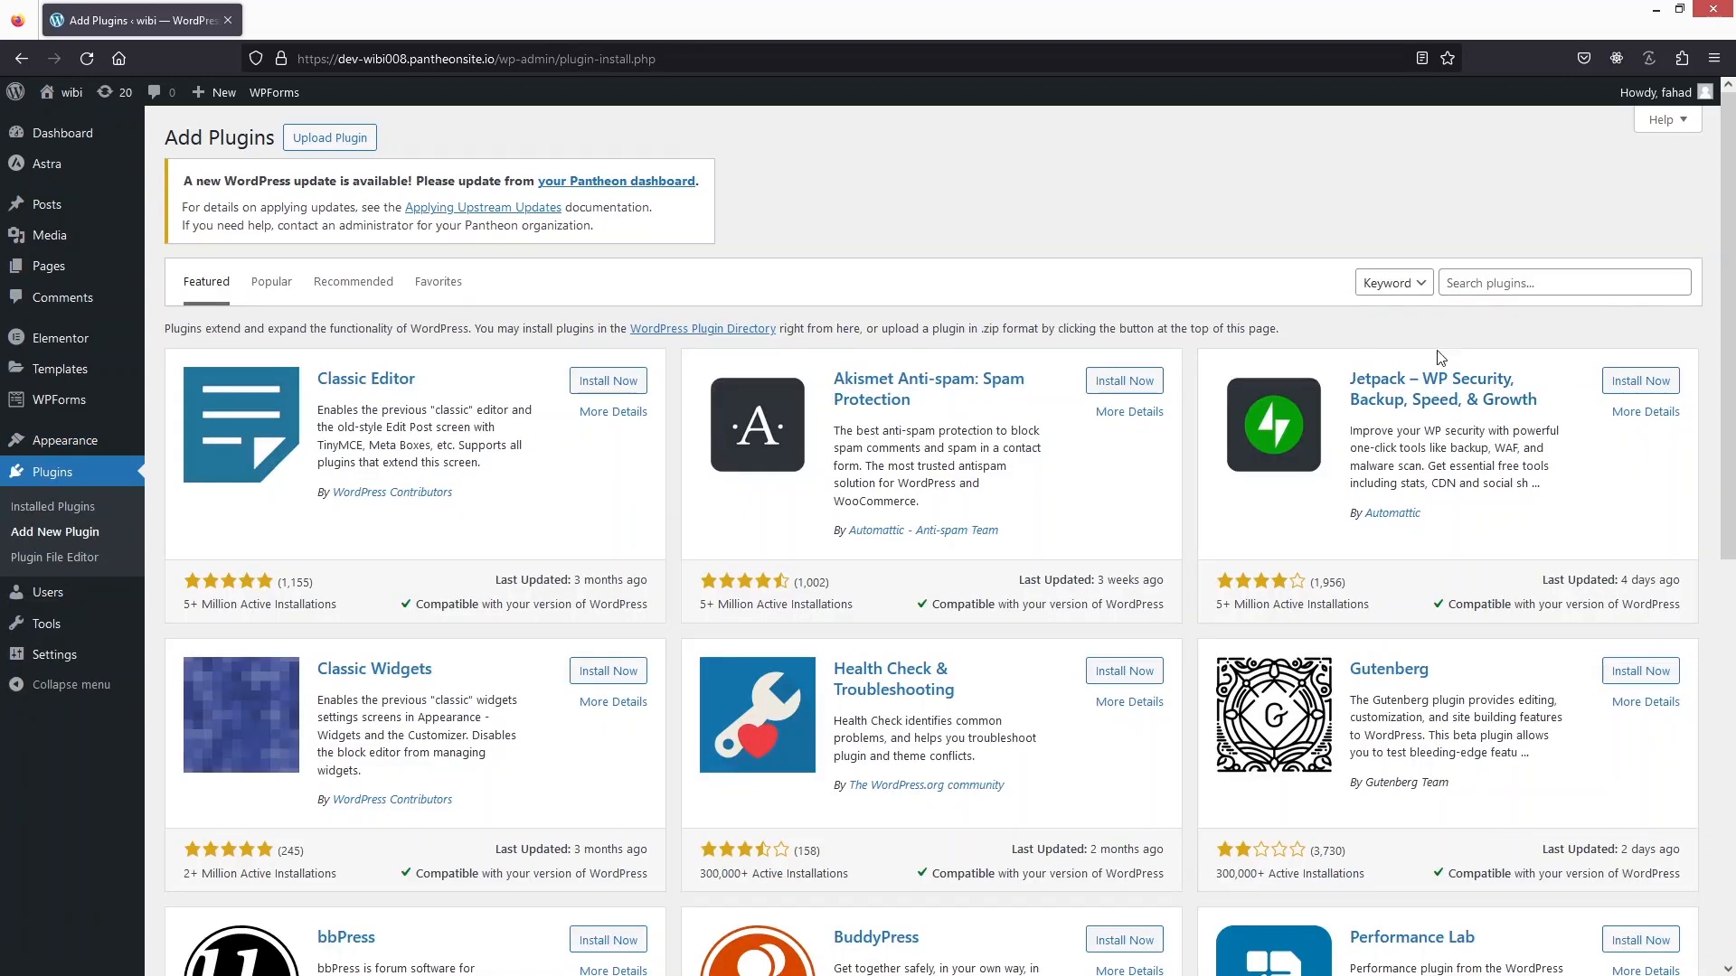
click(1531, 287)
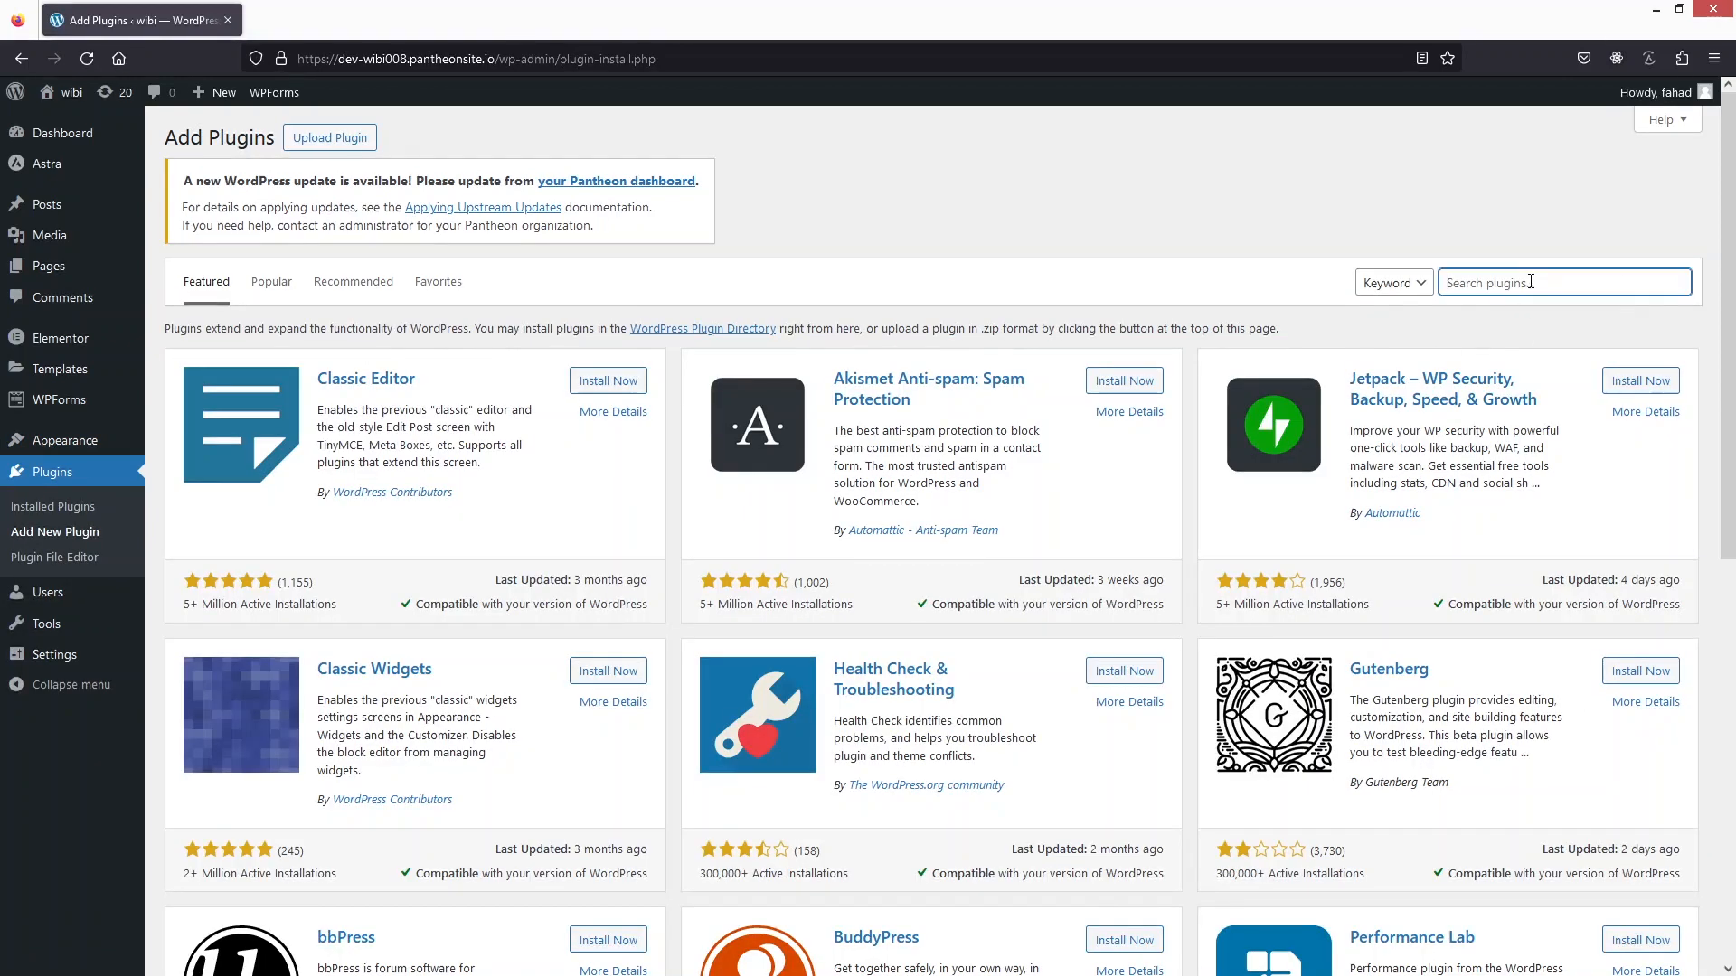
text(elementor)
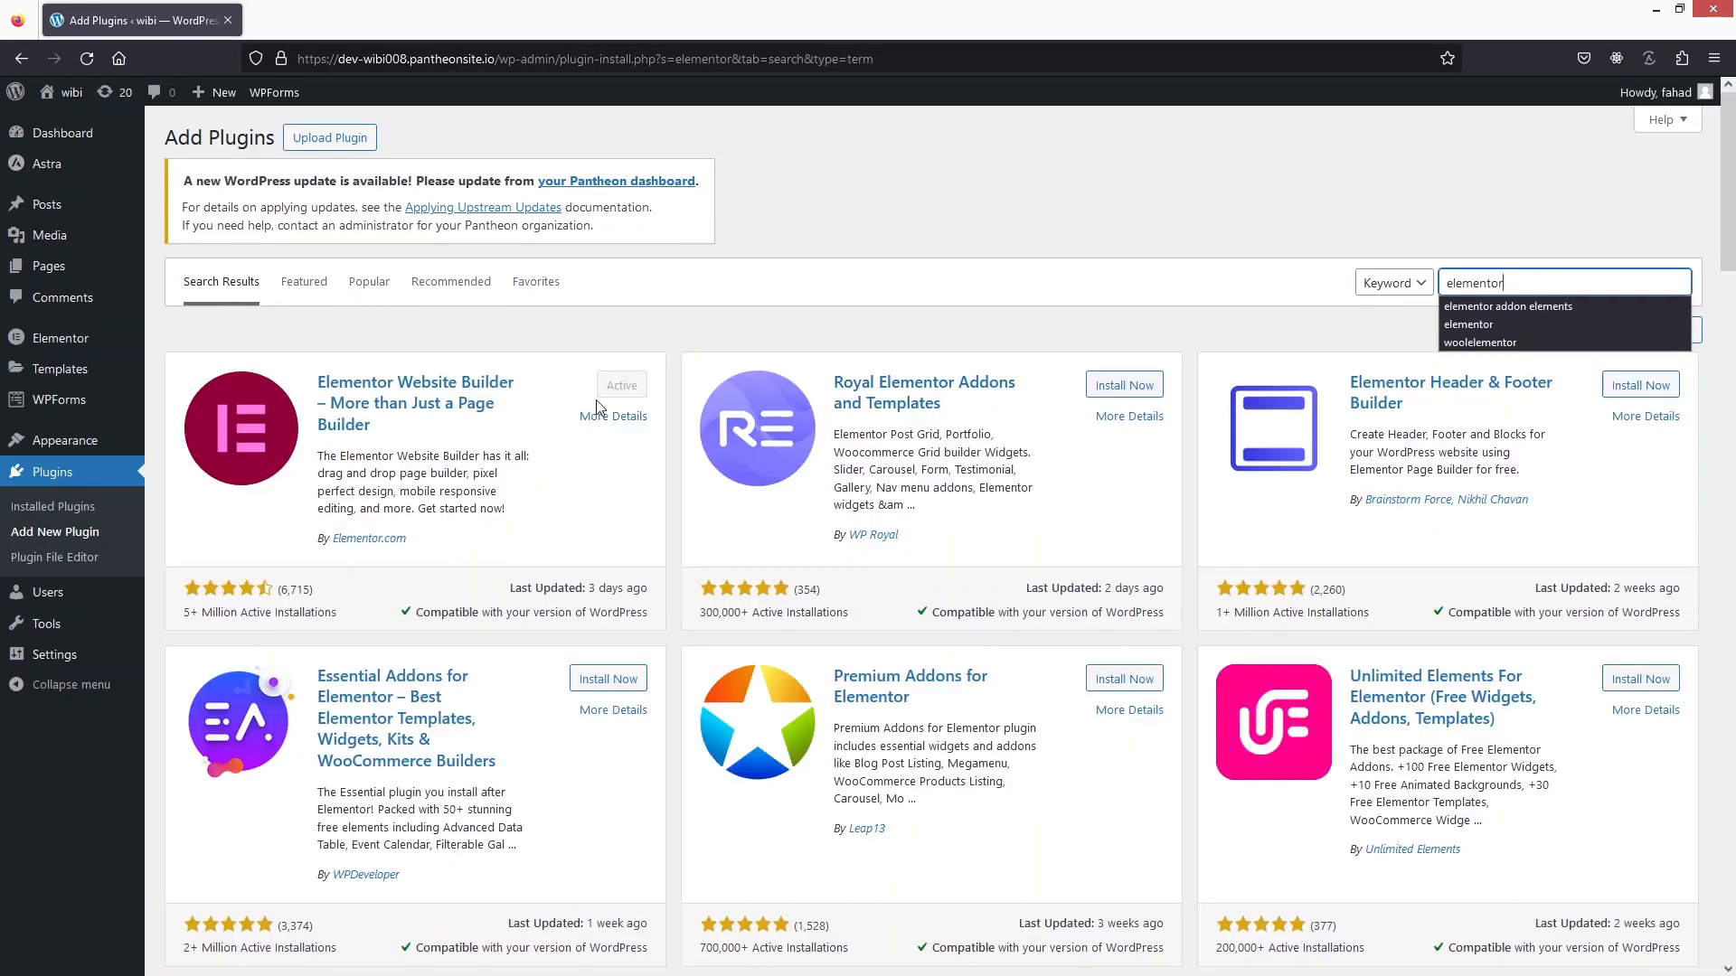
drag(1528, 286, 1377, 287)
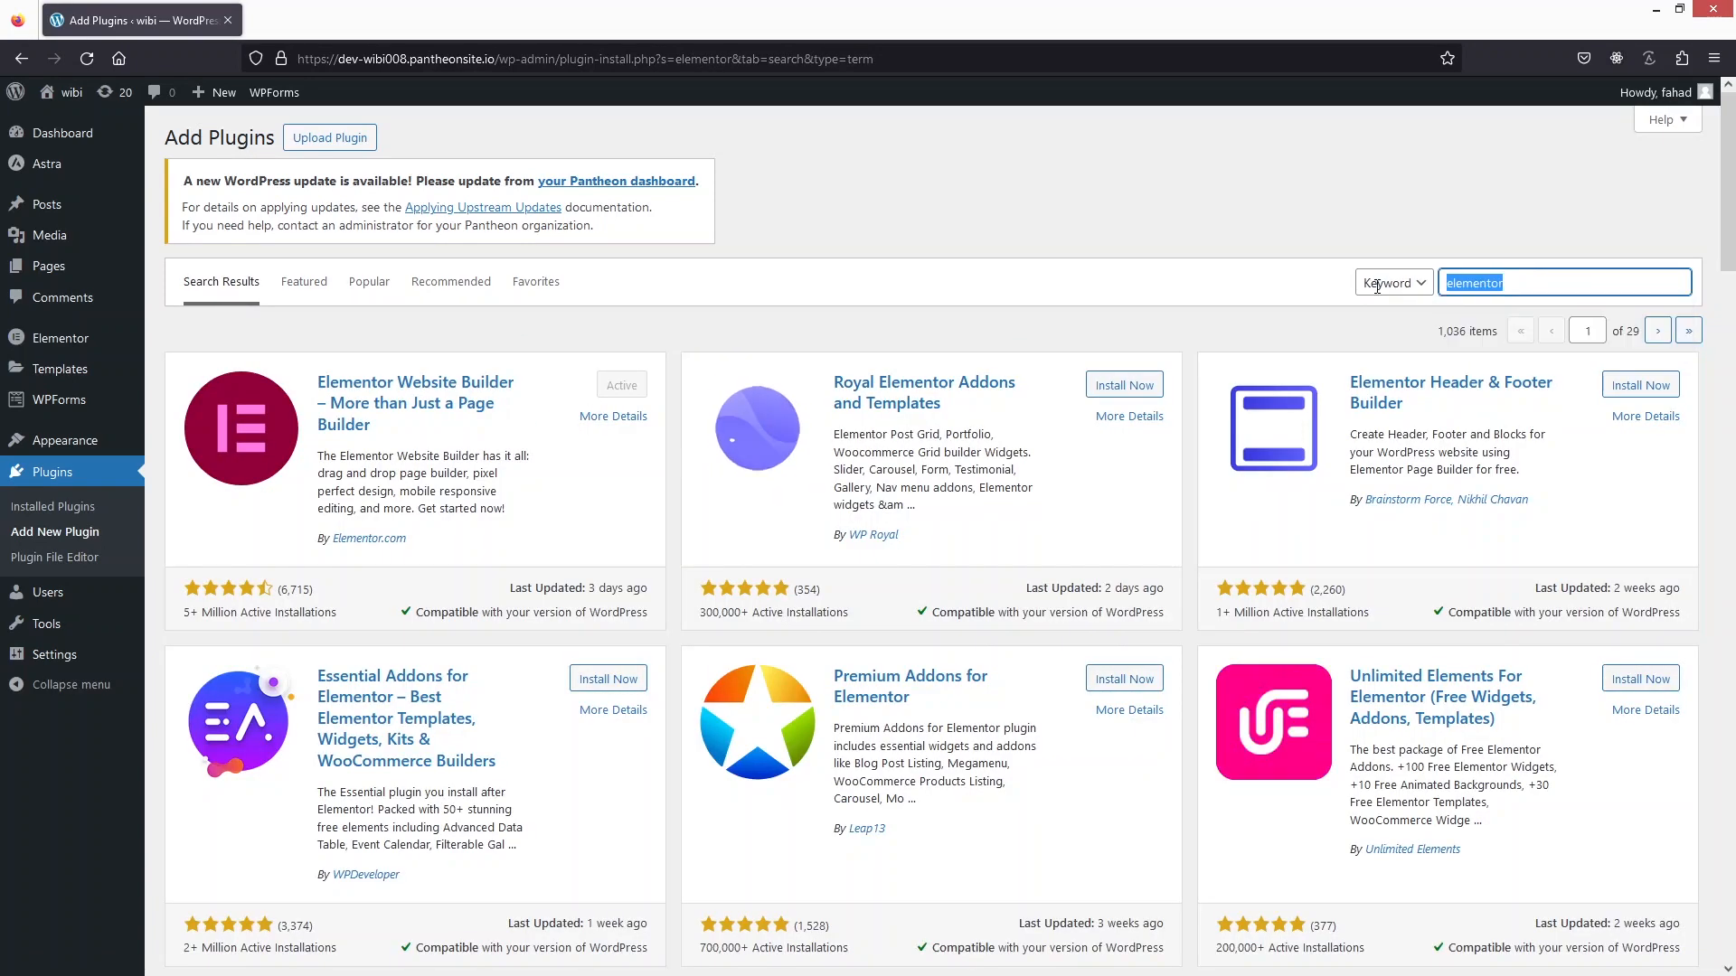
text(starter templates)
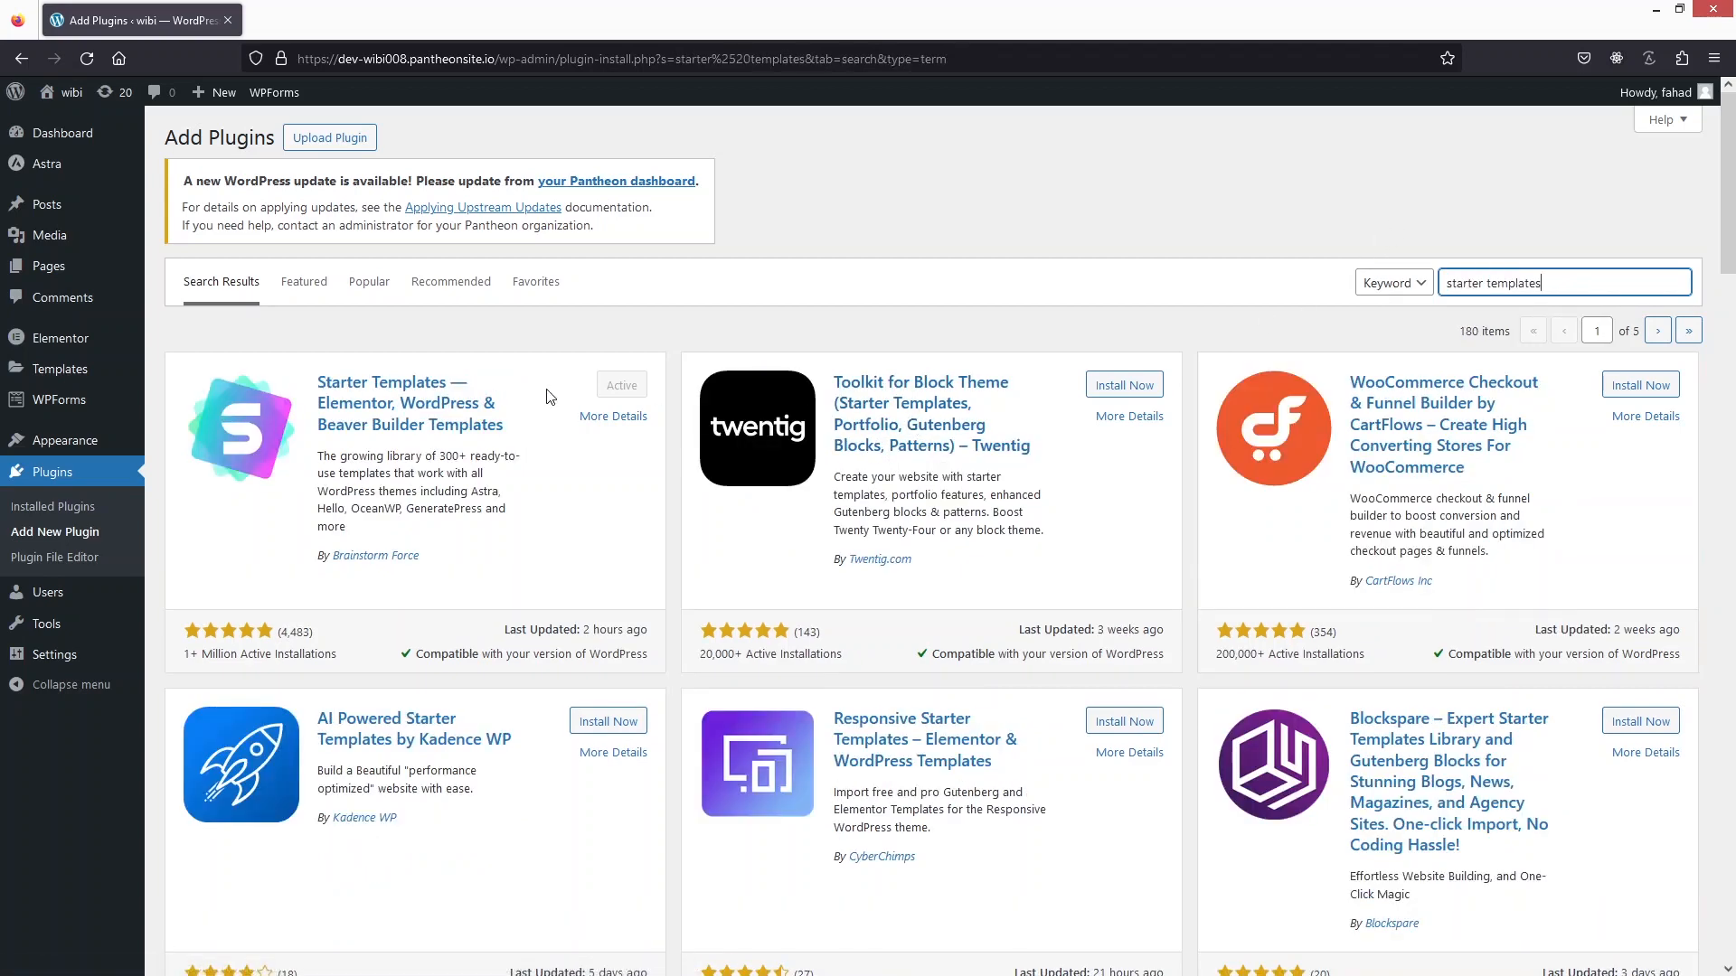
Search the plugins for "woocommerce" and install and activate the WooCommerce plugin.
drag(1553, 280, 1397, 289)
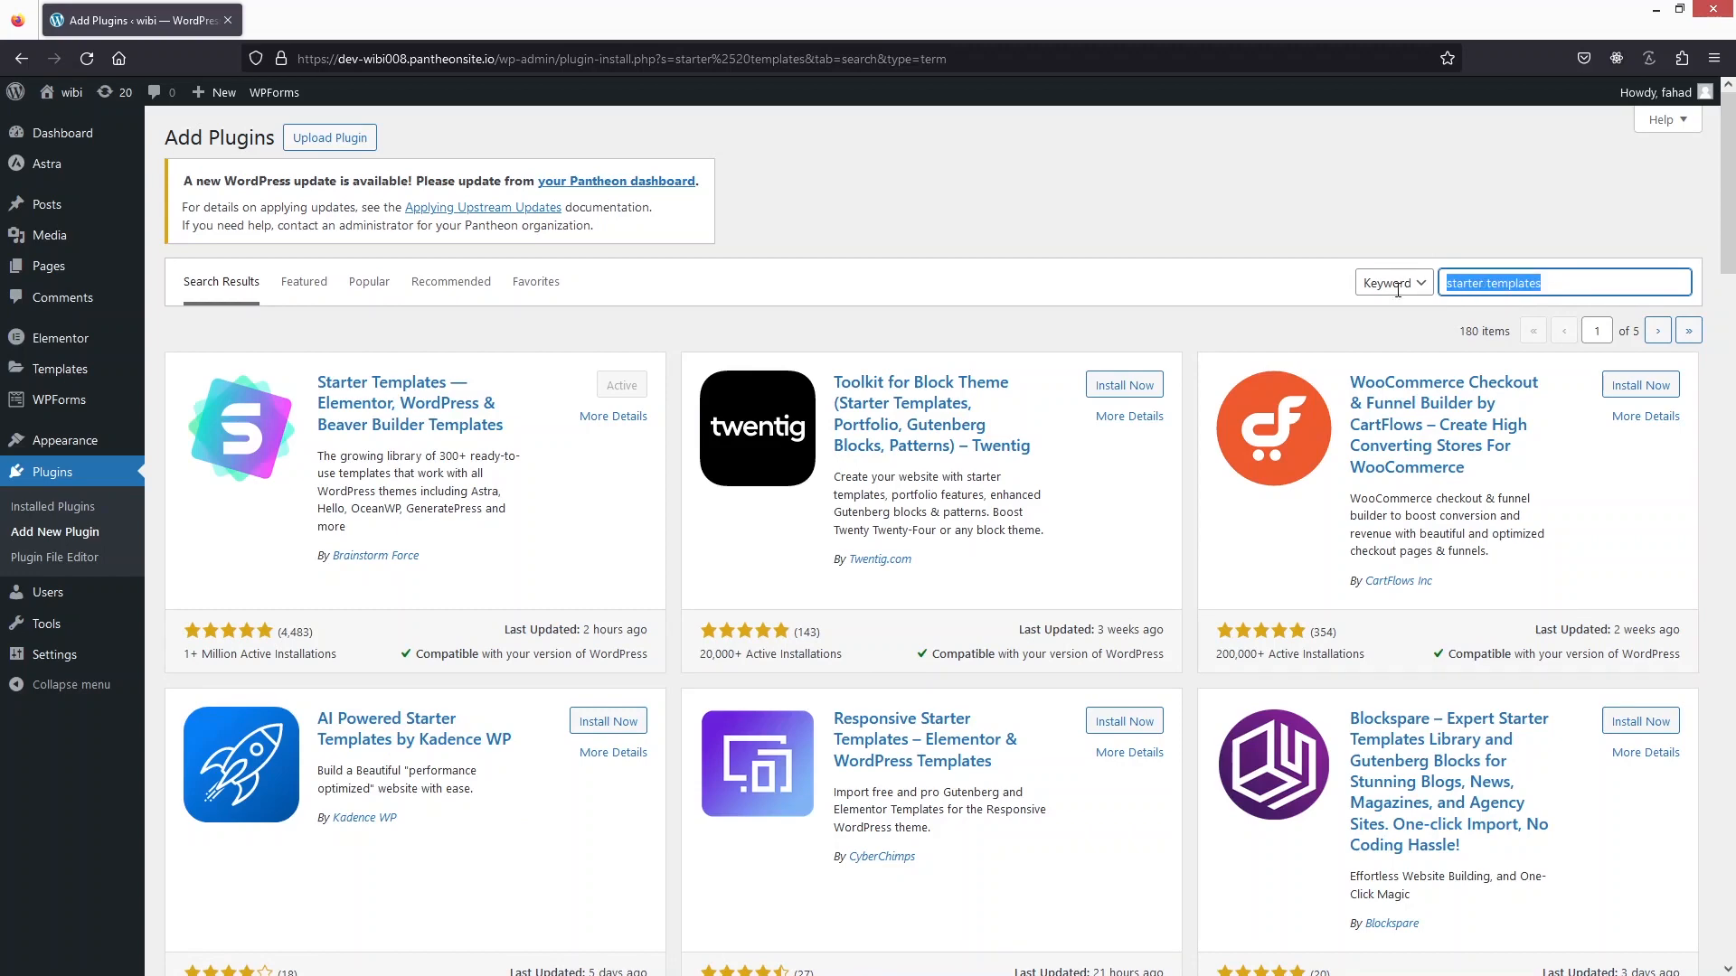
text(woocommerce)
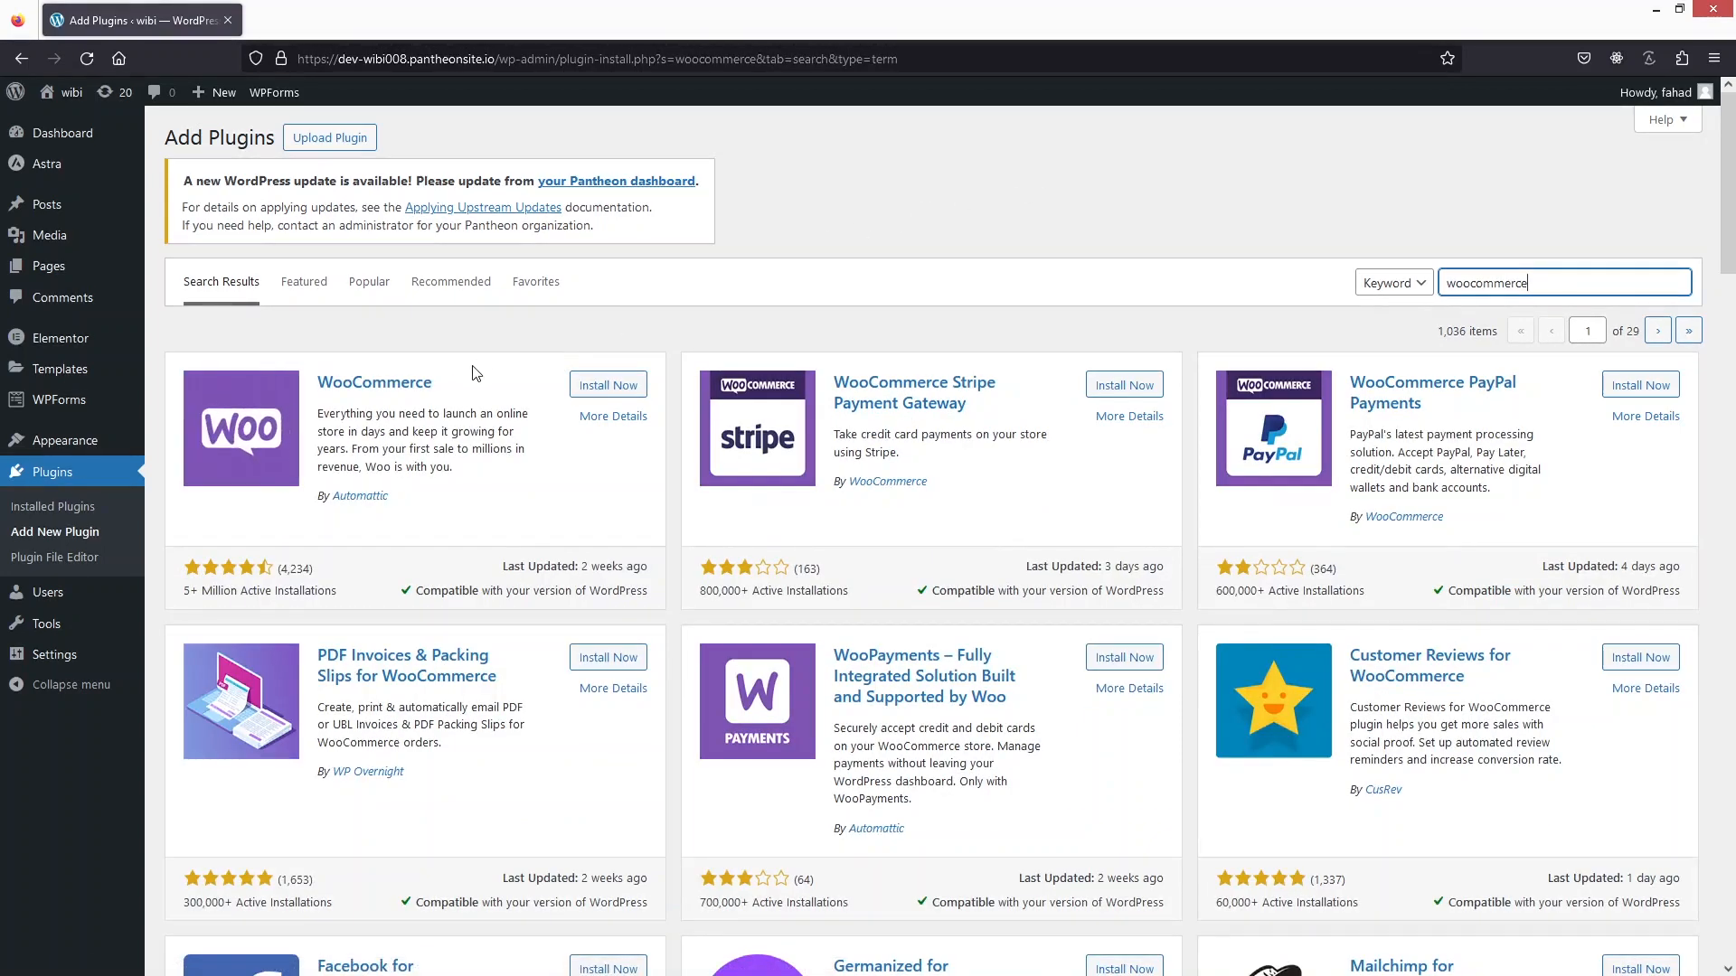
click(595, 386)
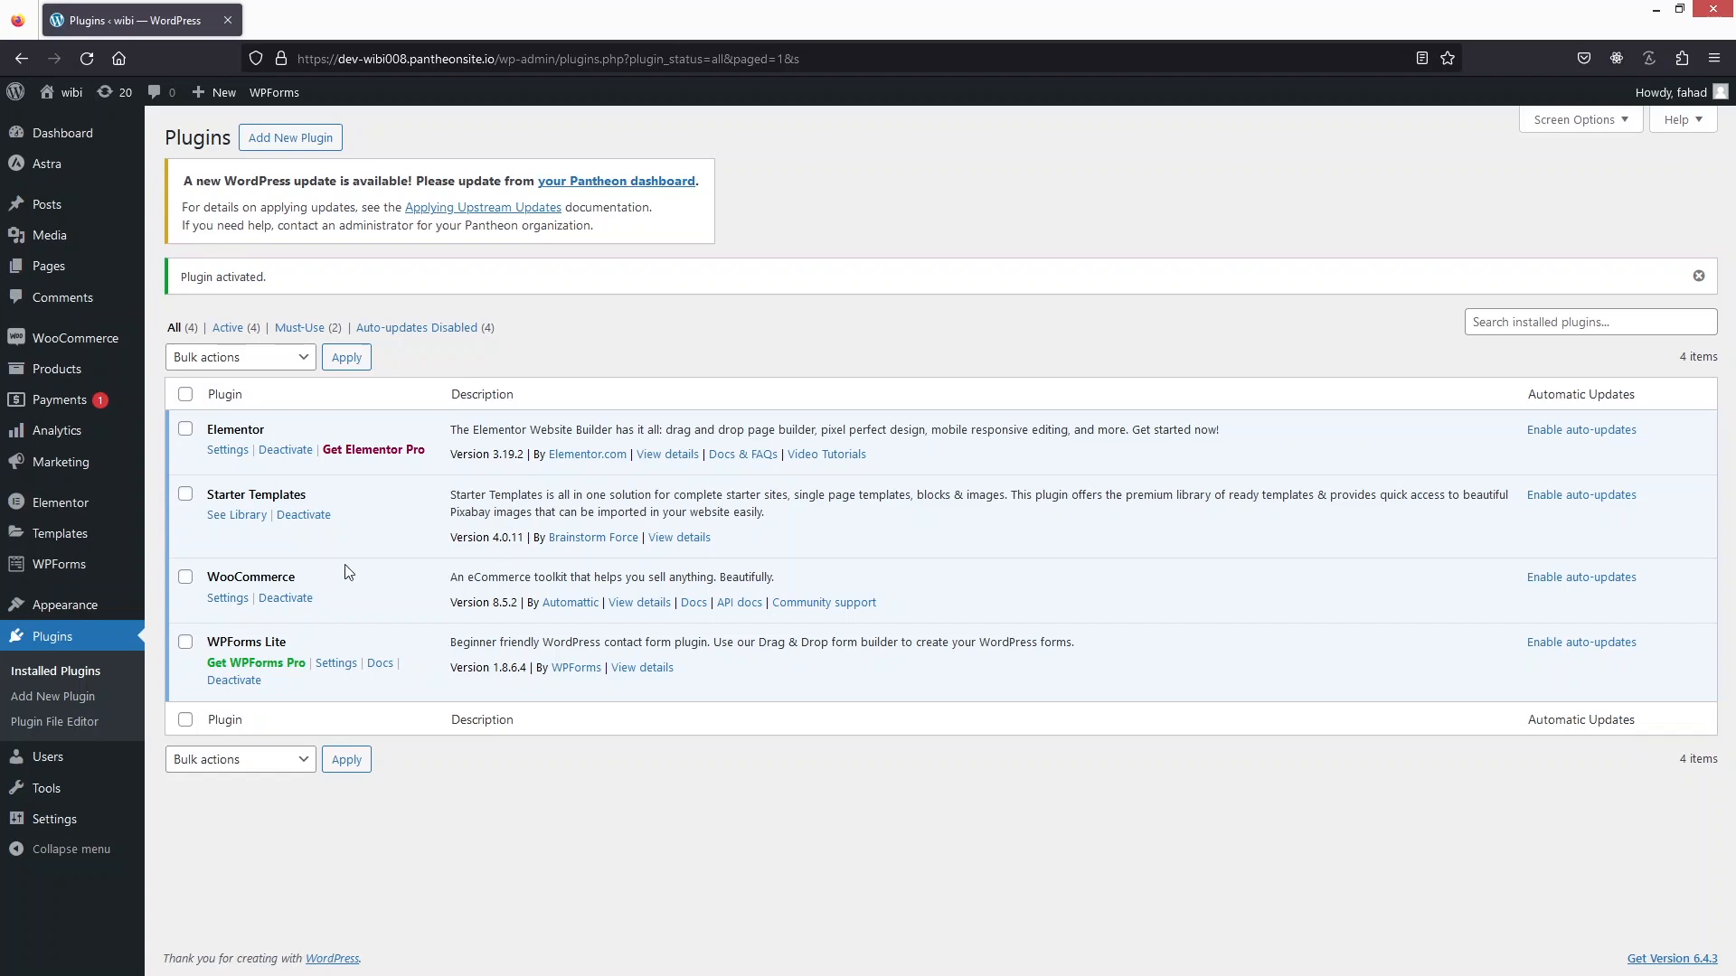
Open the Starter Templates library, choose building with Classic Starter Templates, and filter the designs to the E-Commerce category.
click(237, 517)
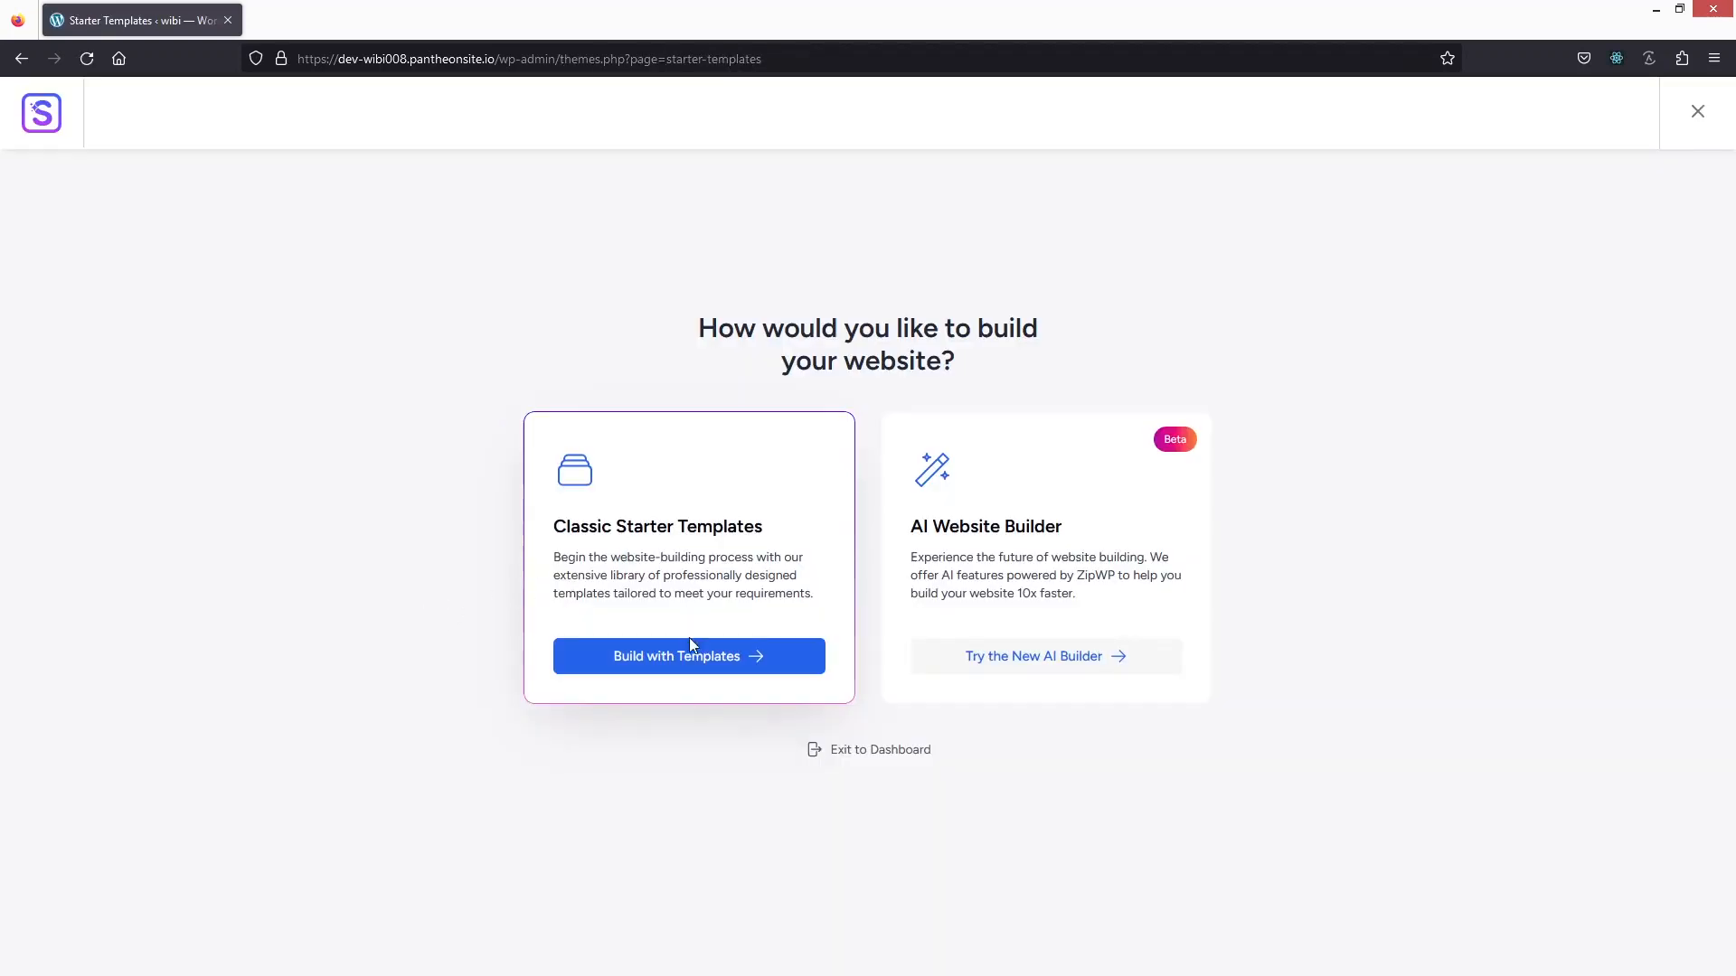
click(583, 664)
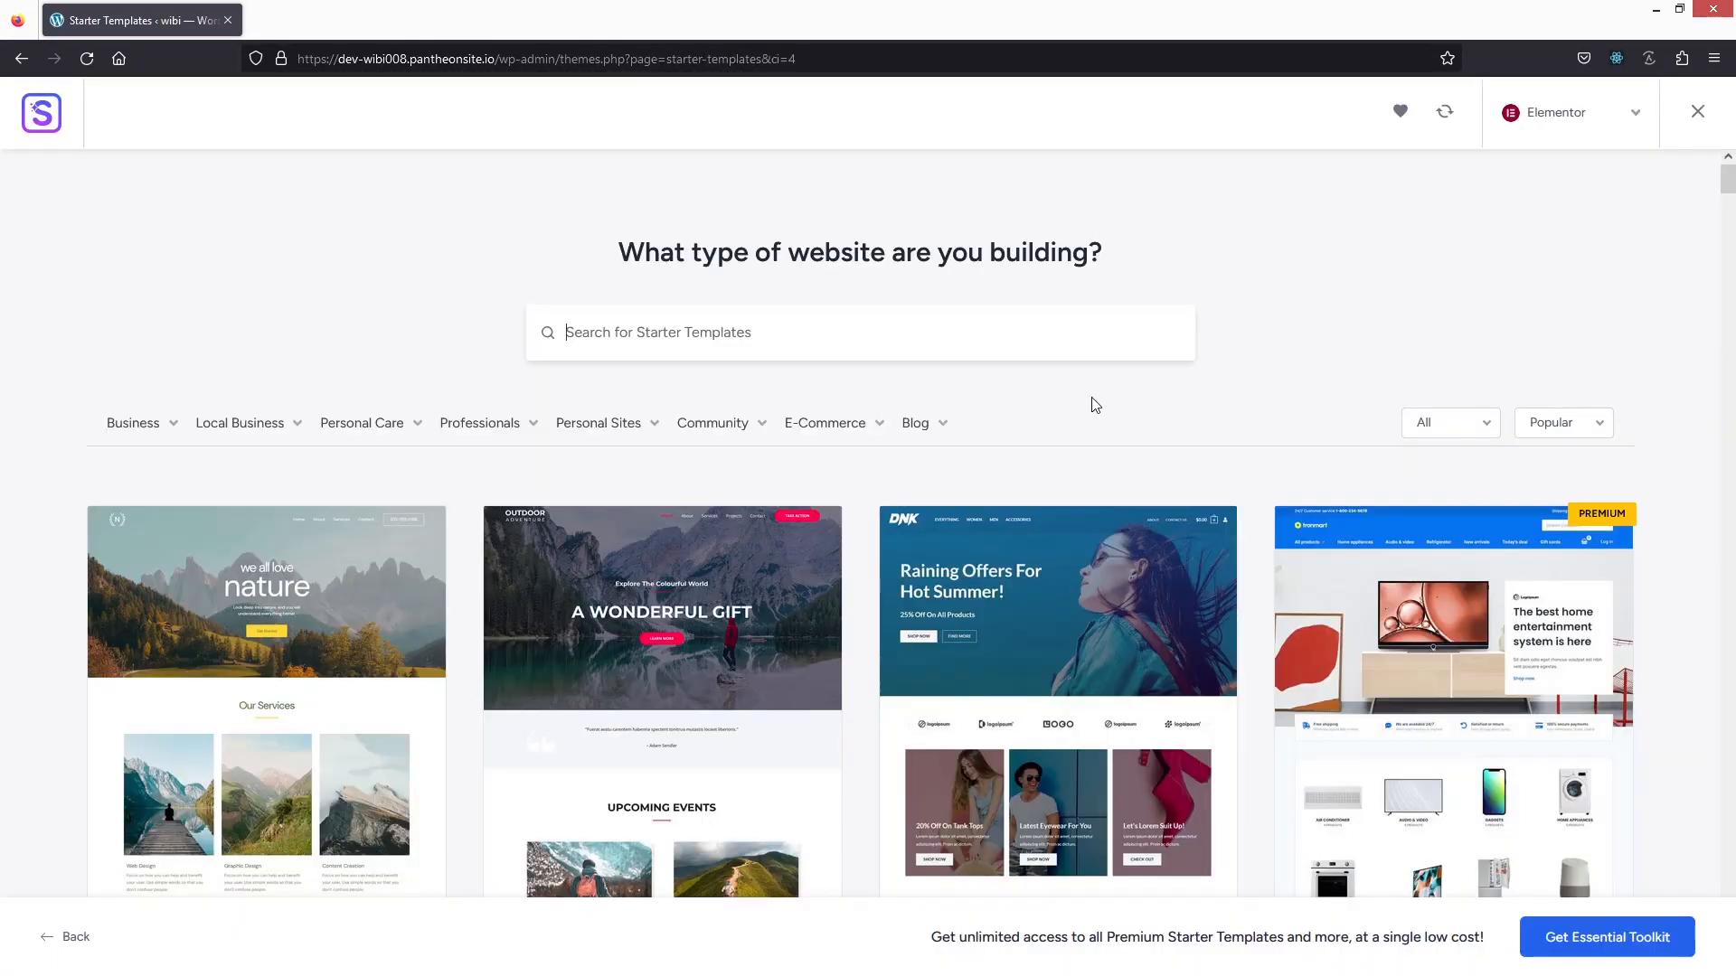
click(821, 425)
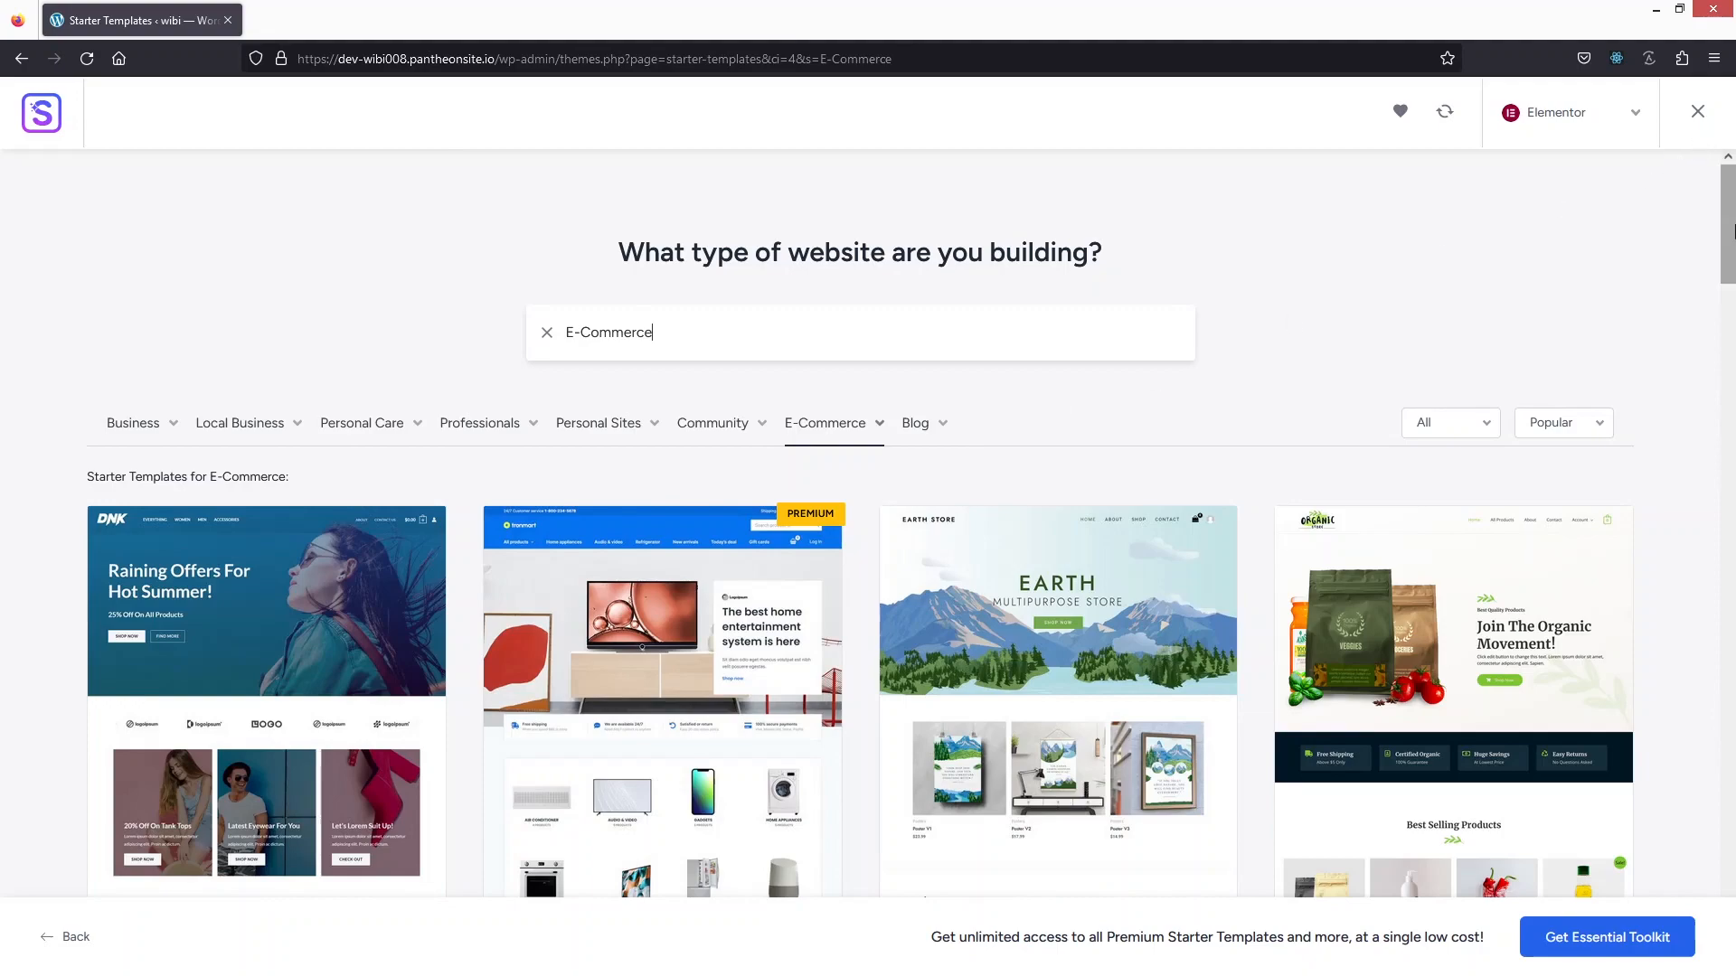
Browse the e-commerce templates and select the Simply Natural template.
drag(1729, 235, 1731, 345)
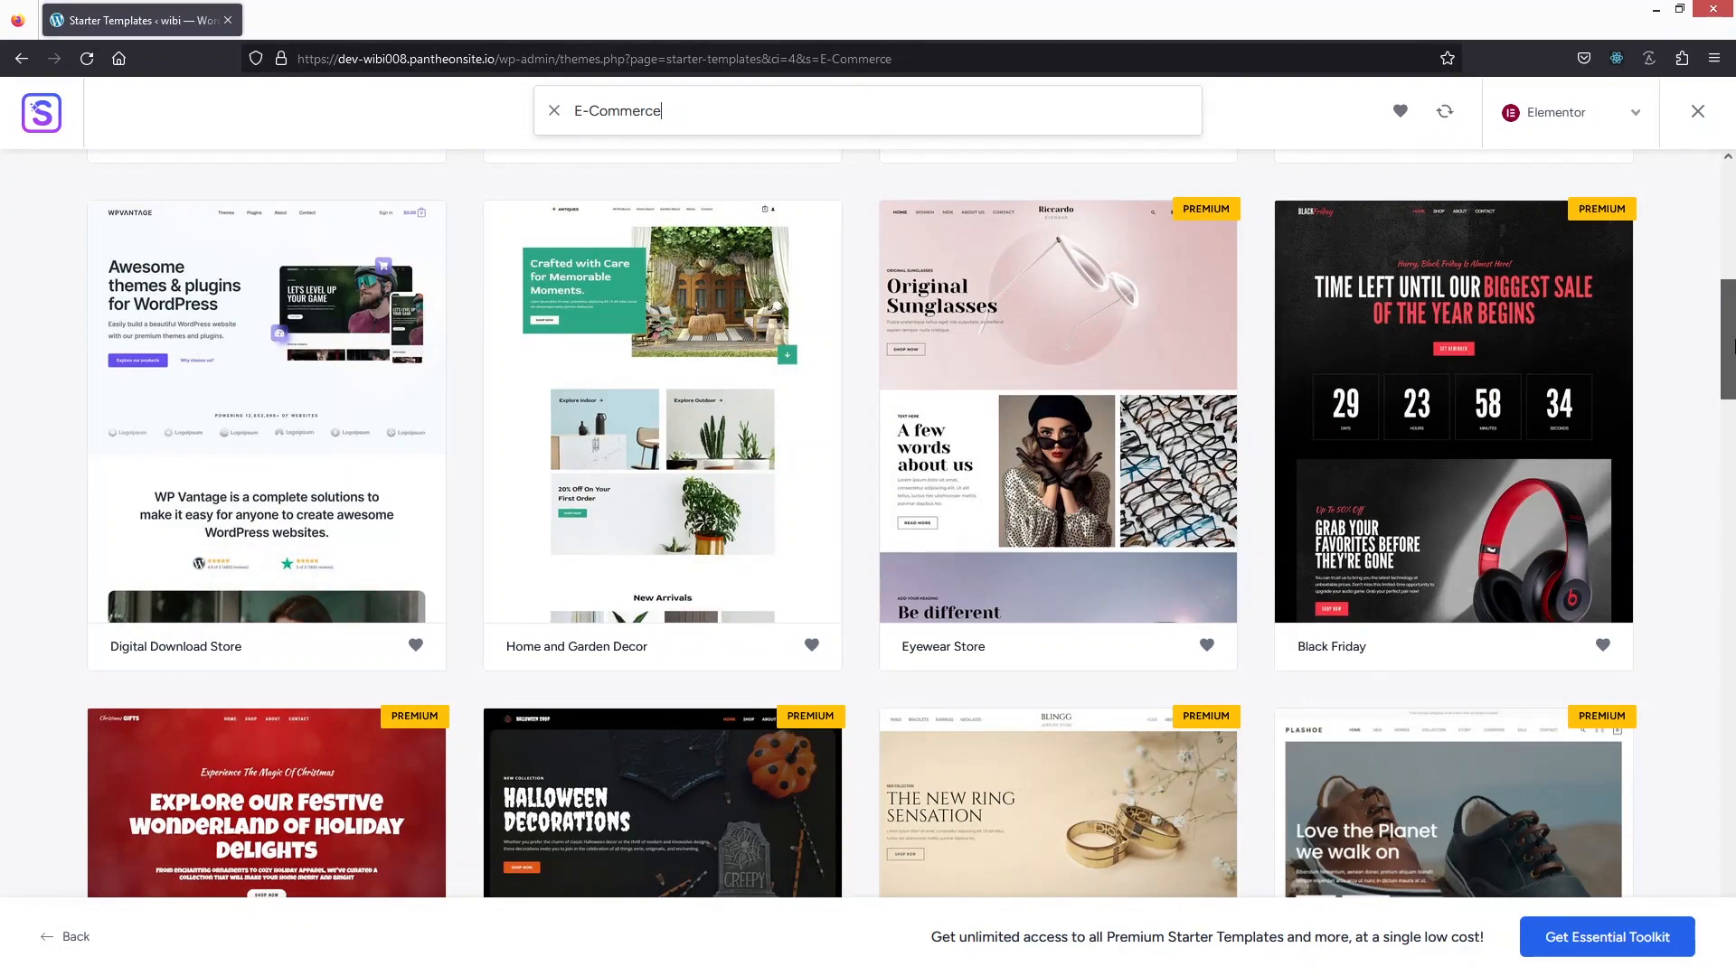
drag(1731, 345, 1731, 389)
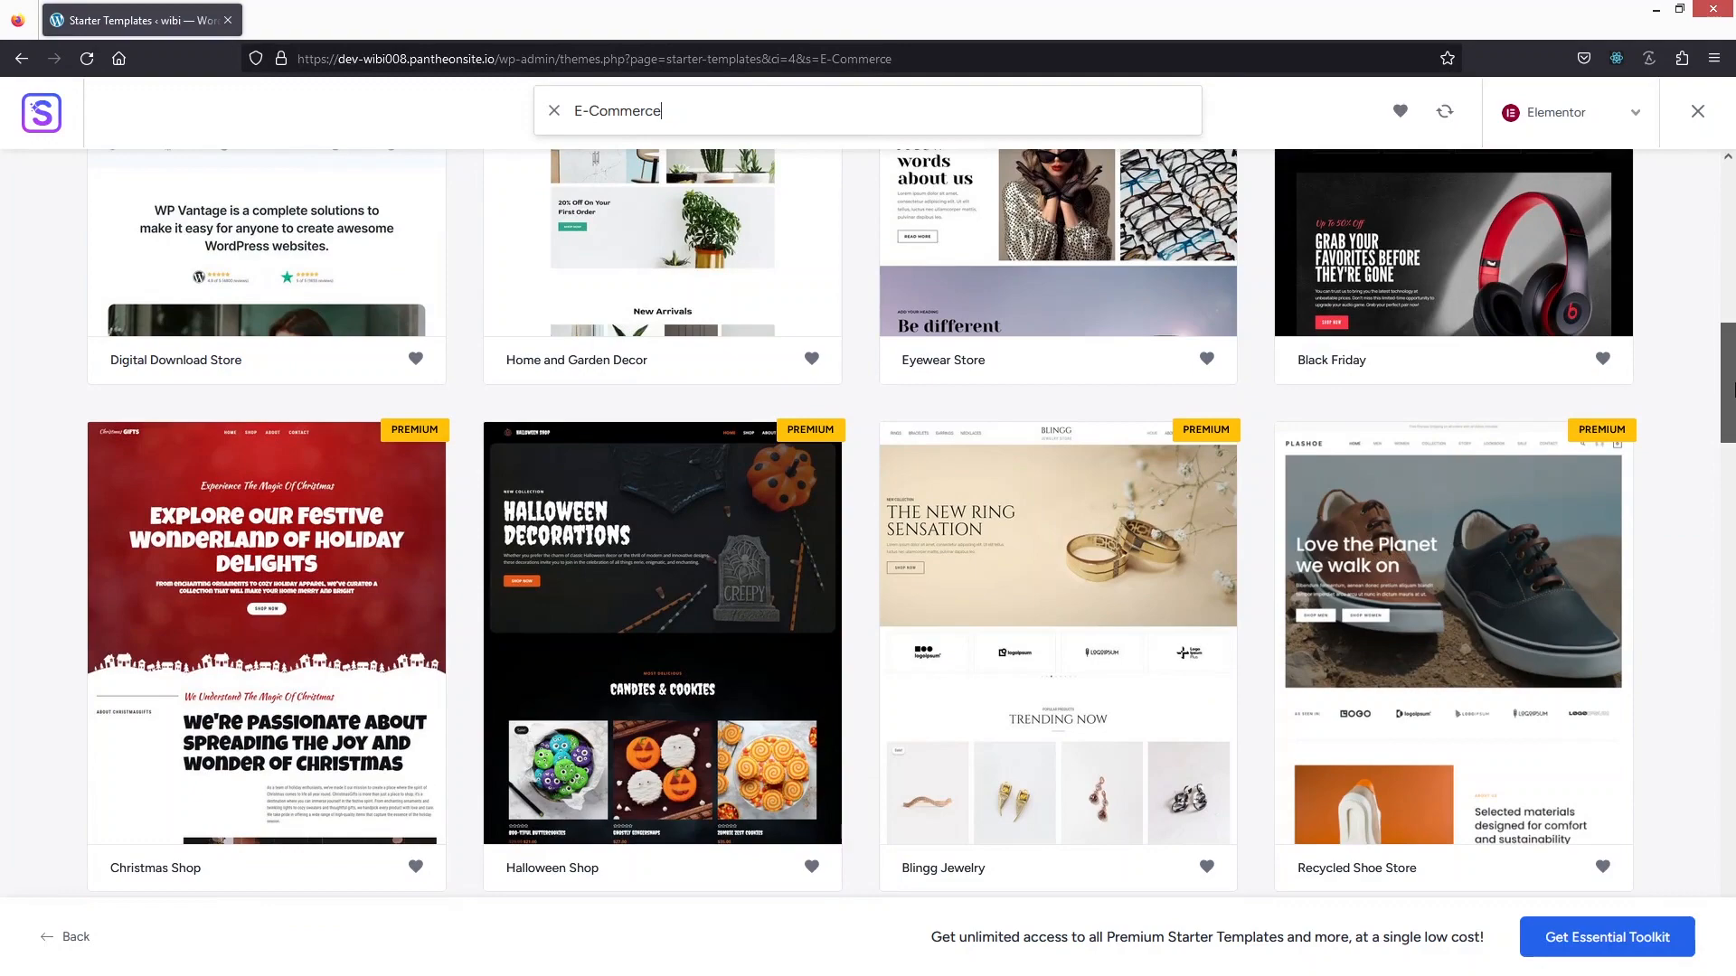
drag(1731, 389, 1732, 712)
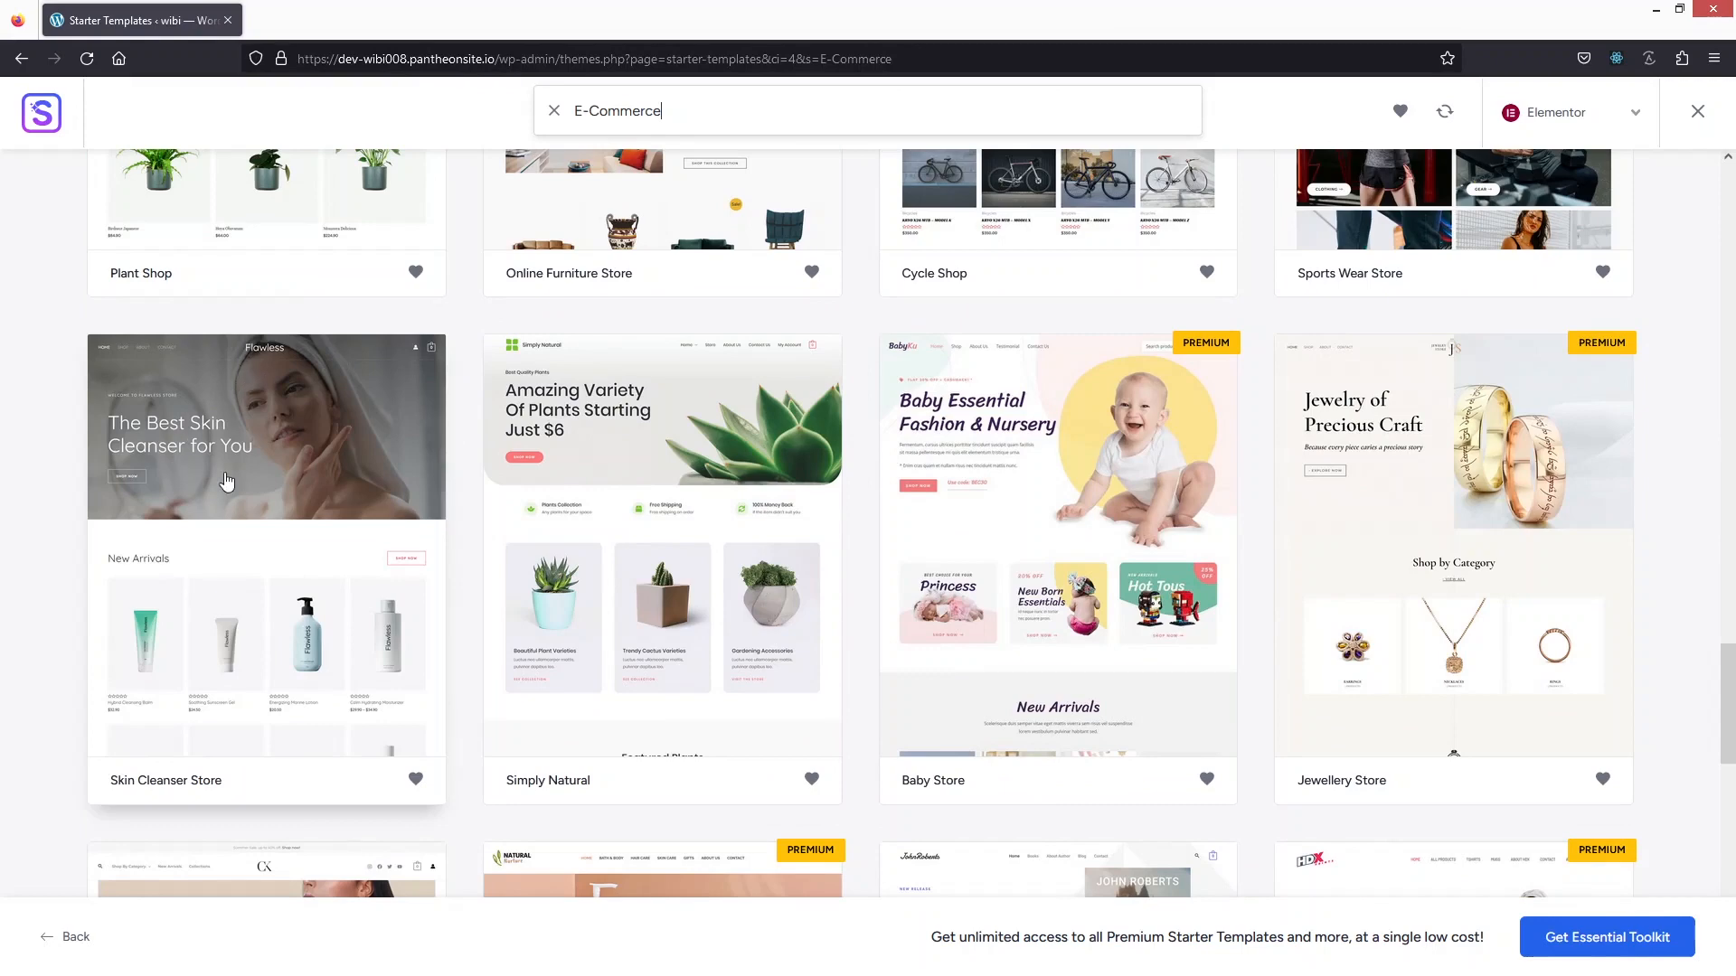
scroll(465, 608, up, 1)
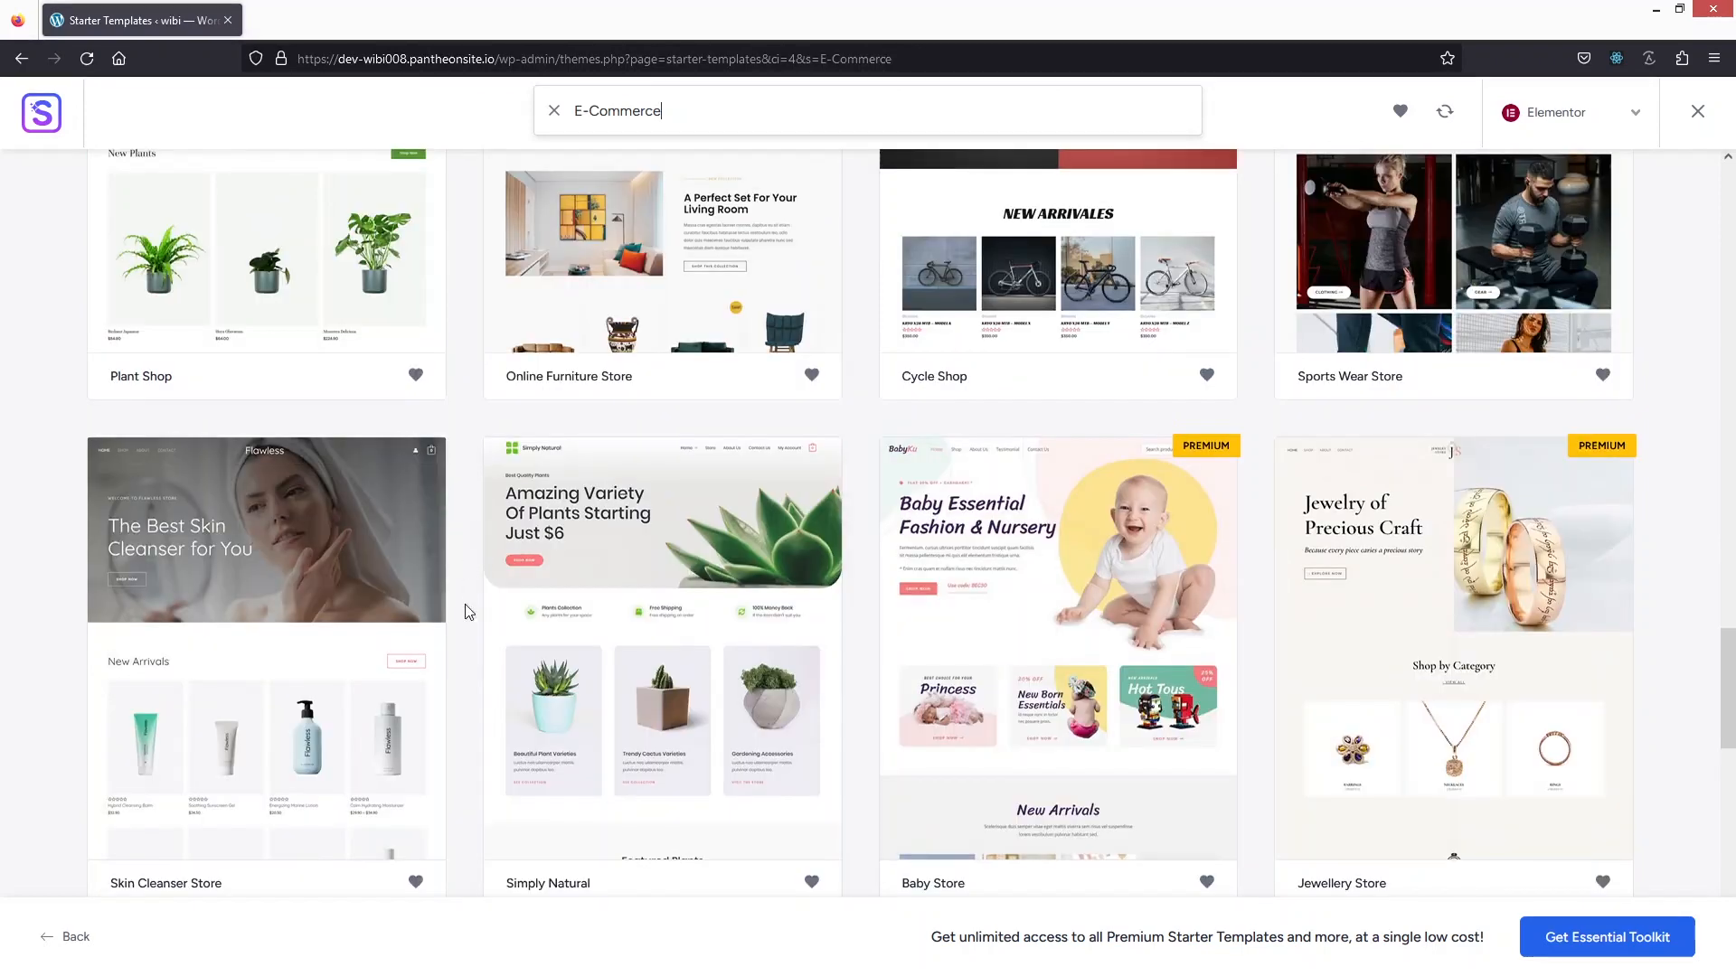
click(598, 576)
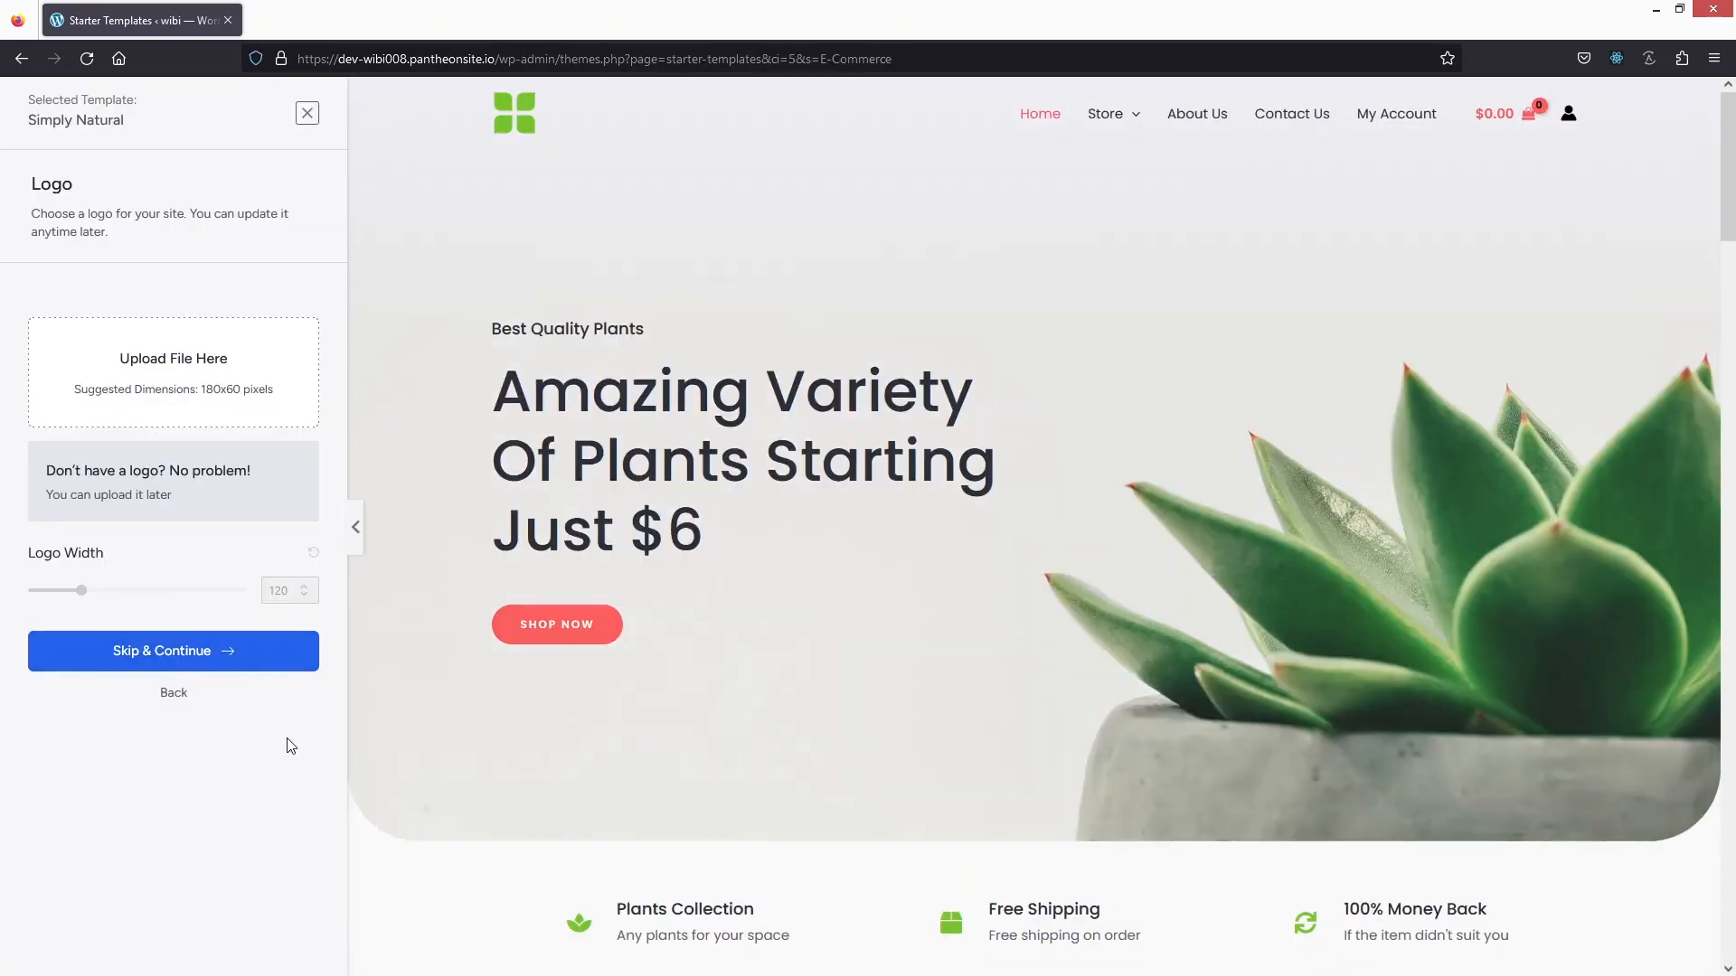
Skip the logo upload and build the website from the Simply Natural template with the default import options.
click(231, 648)
click(223, 936)
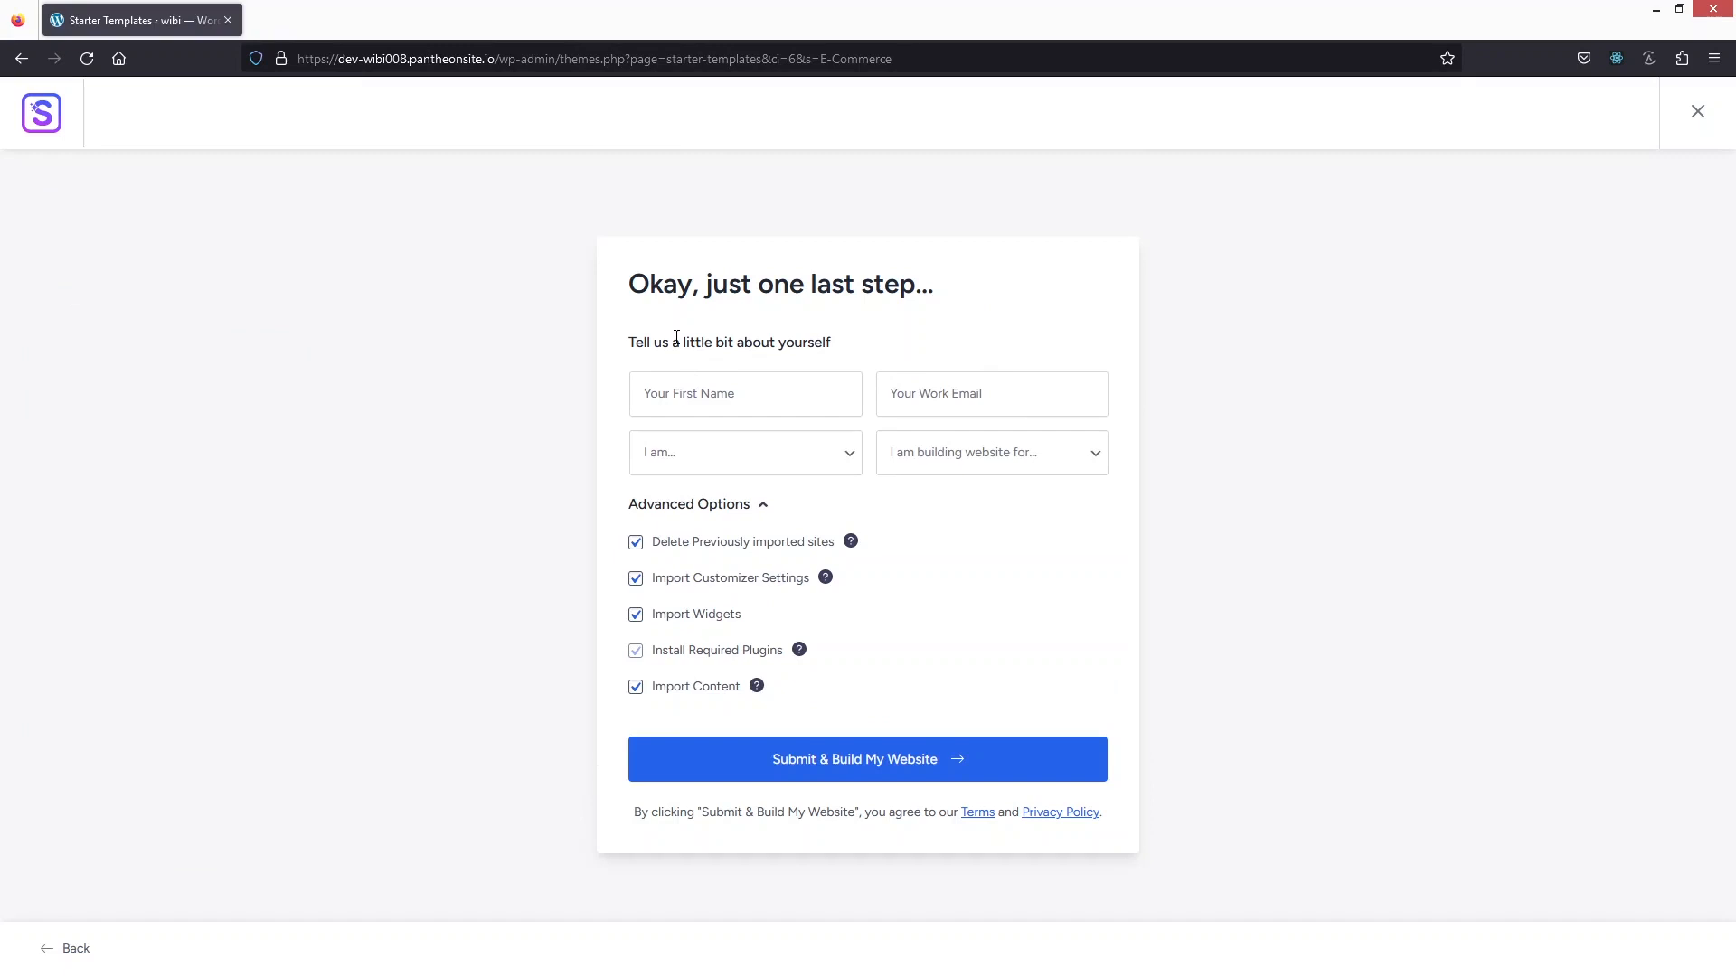
click(722, 764)
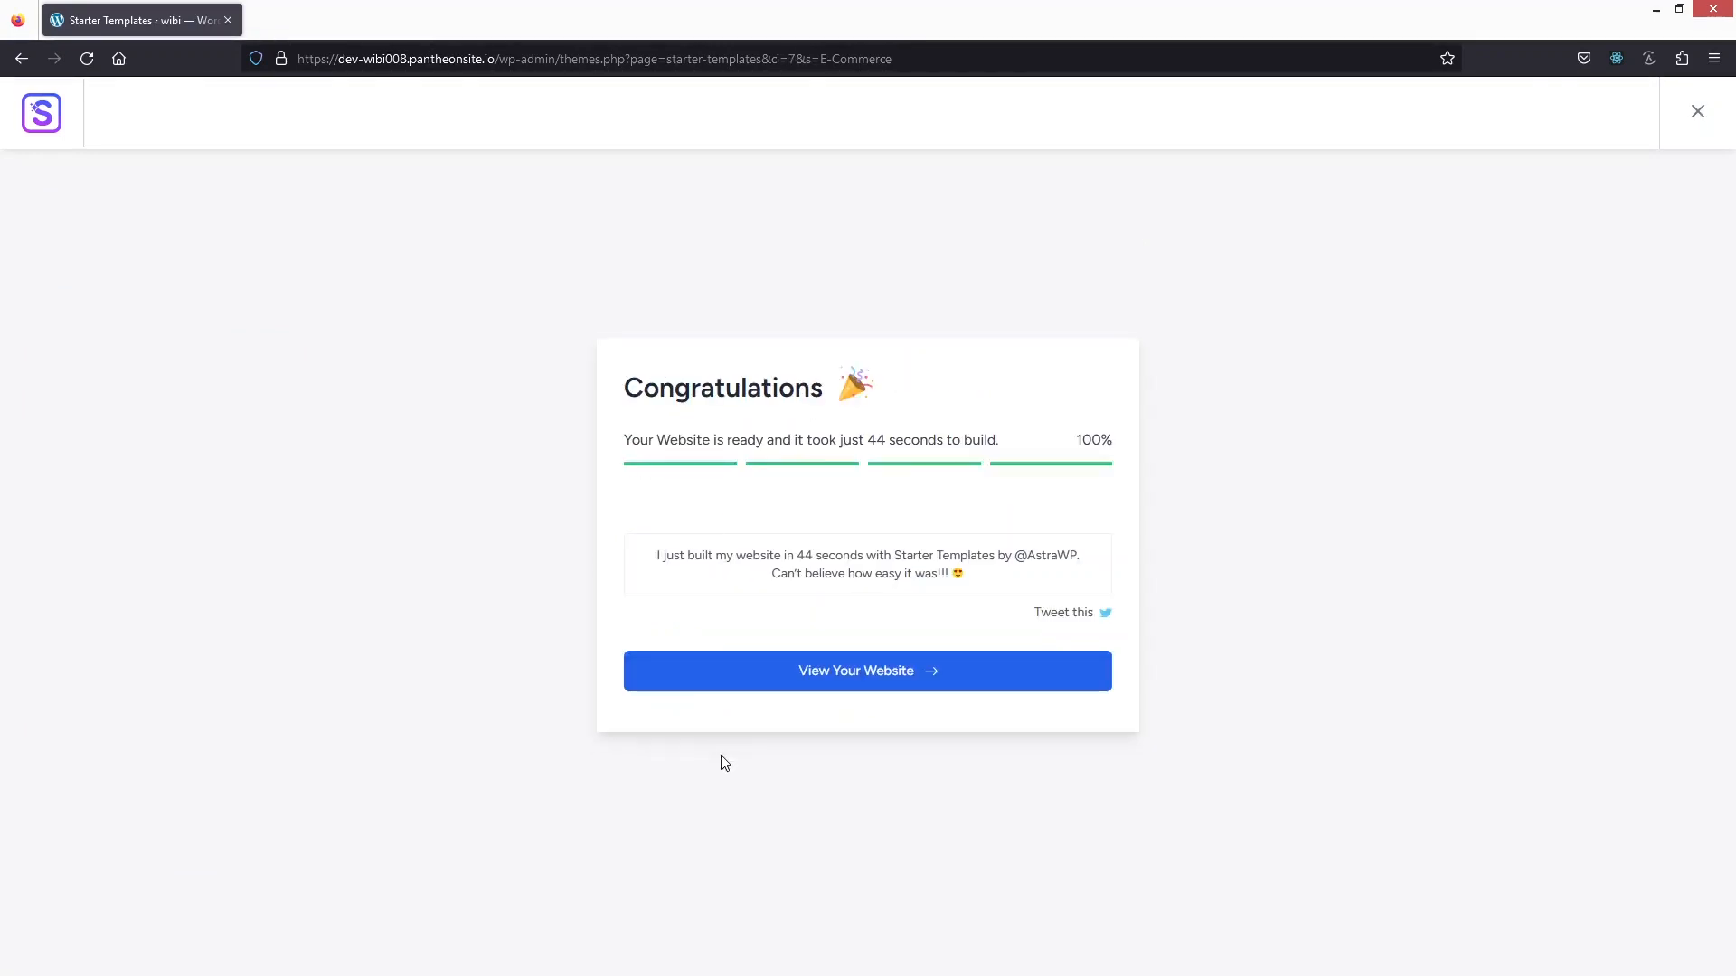
View the newly built website and open the Money Plant product page.
click(763, 684)
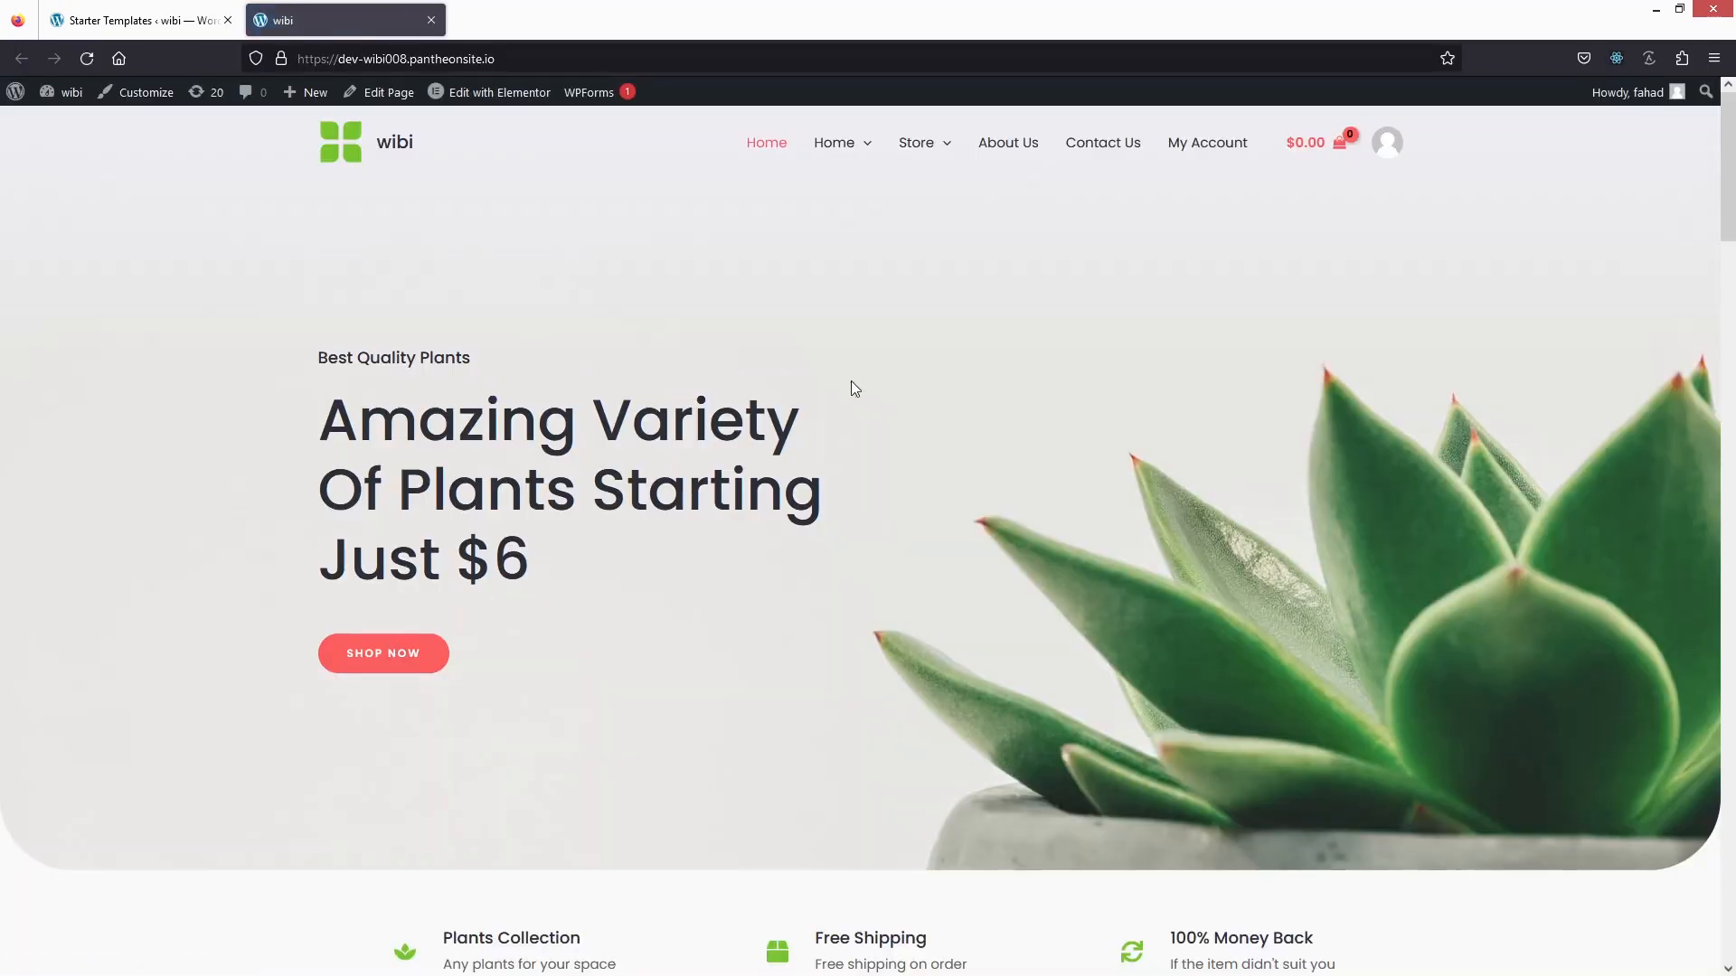
drag(1729, 181, 1729, 491)
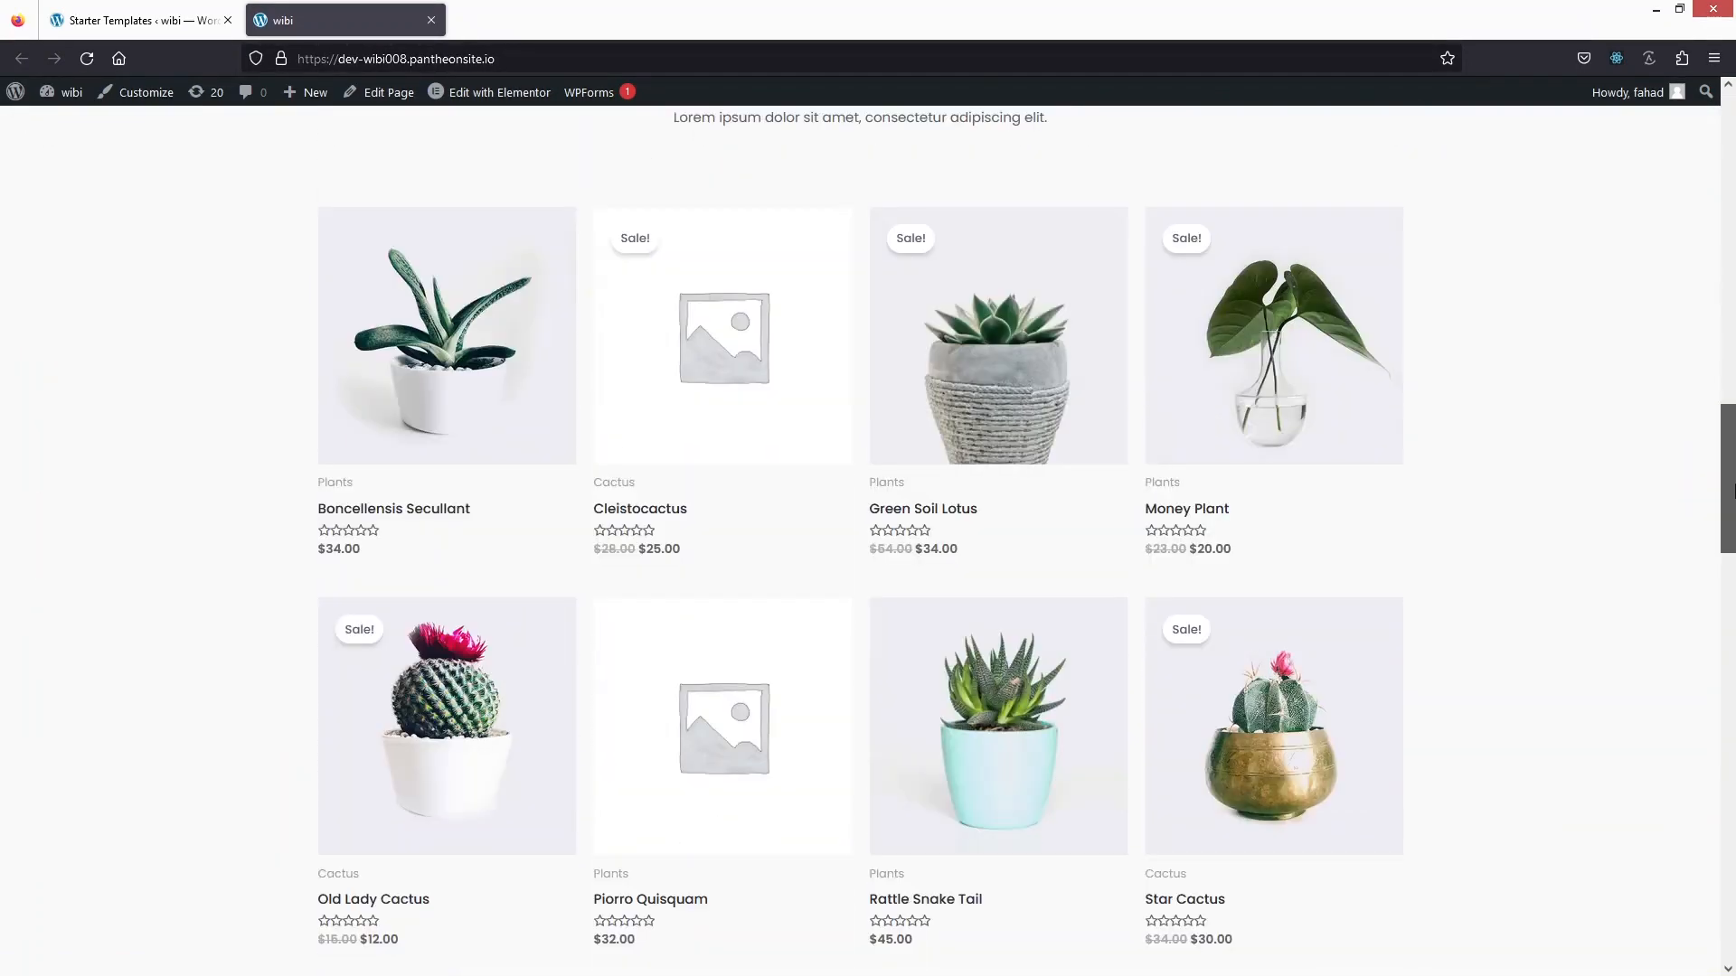
mouse_move(1250, 355)
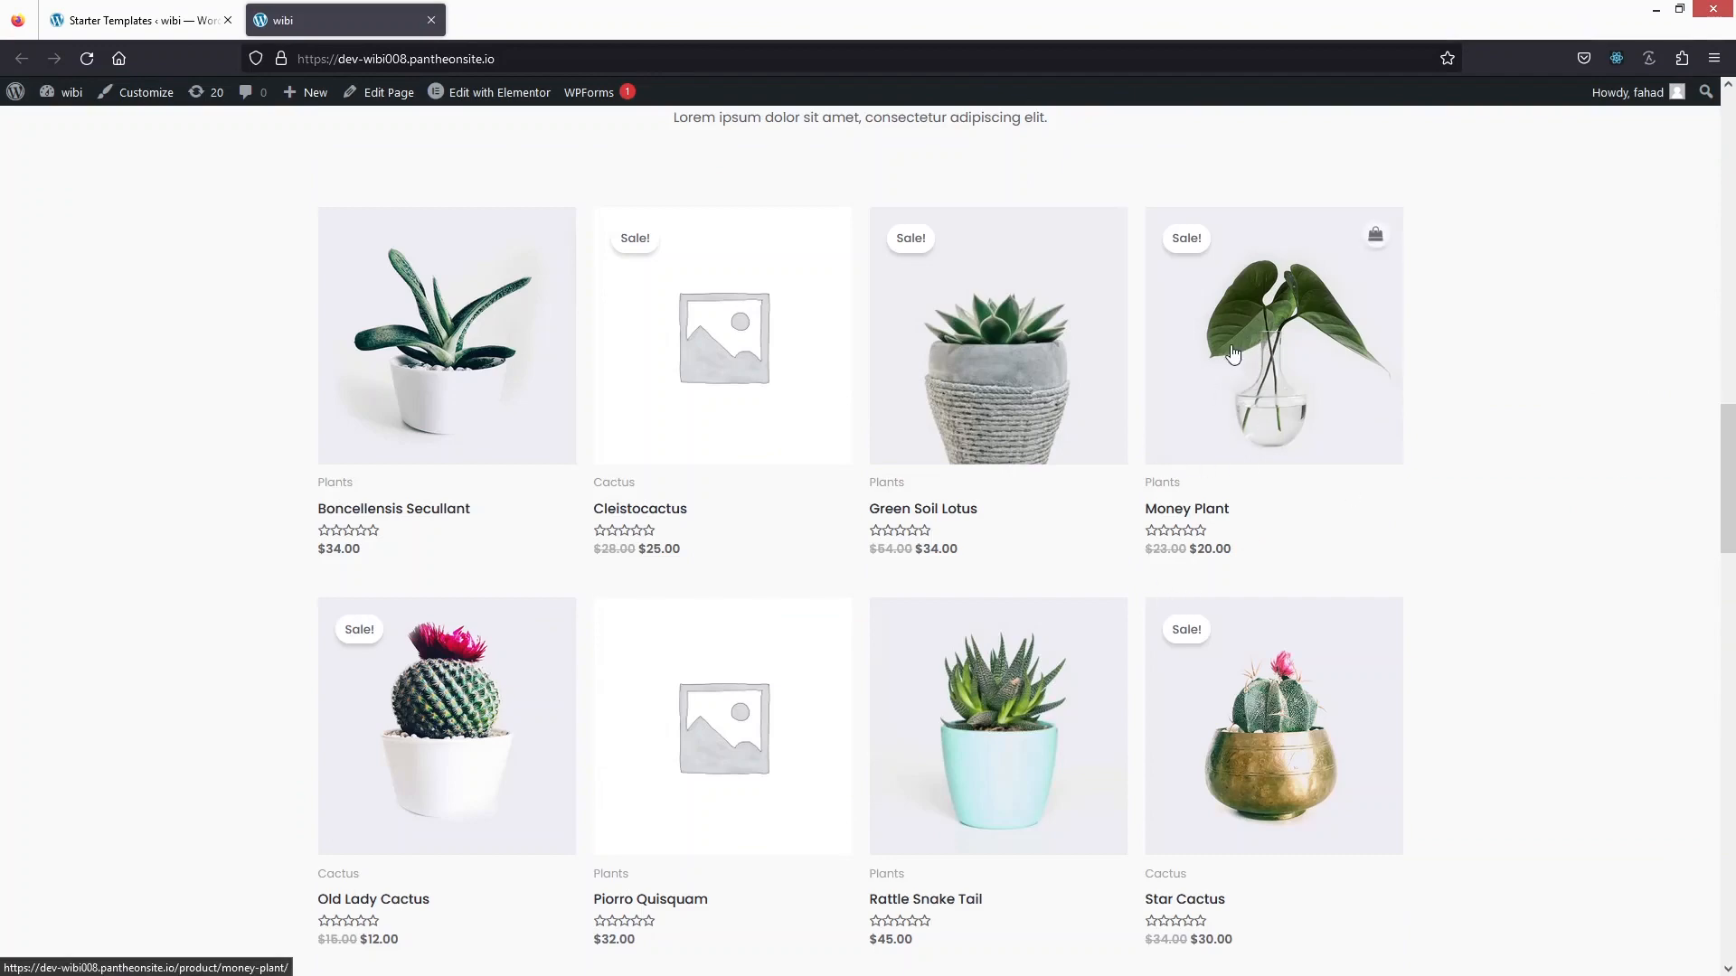
click(1193, 352)
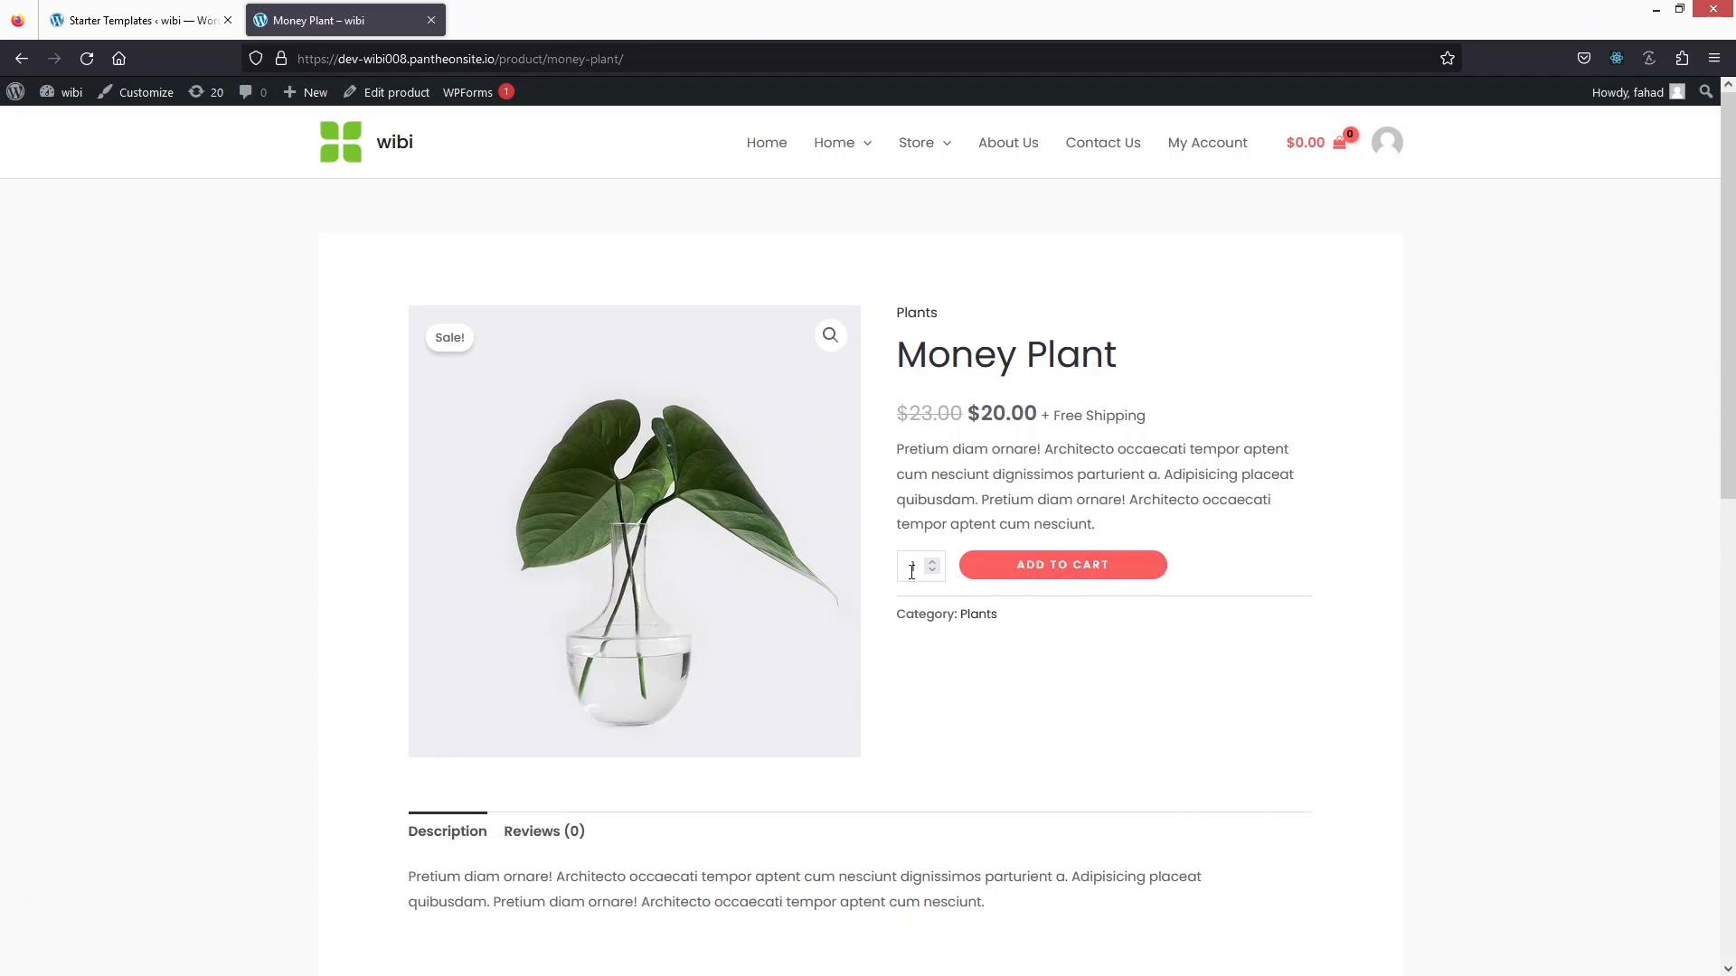
Add one Money Plant to the cart and view the cart page with its coupon code field.
click(1122, 570)
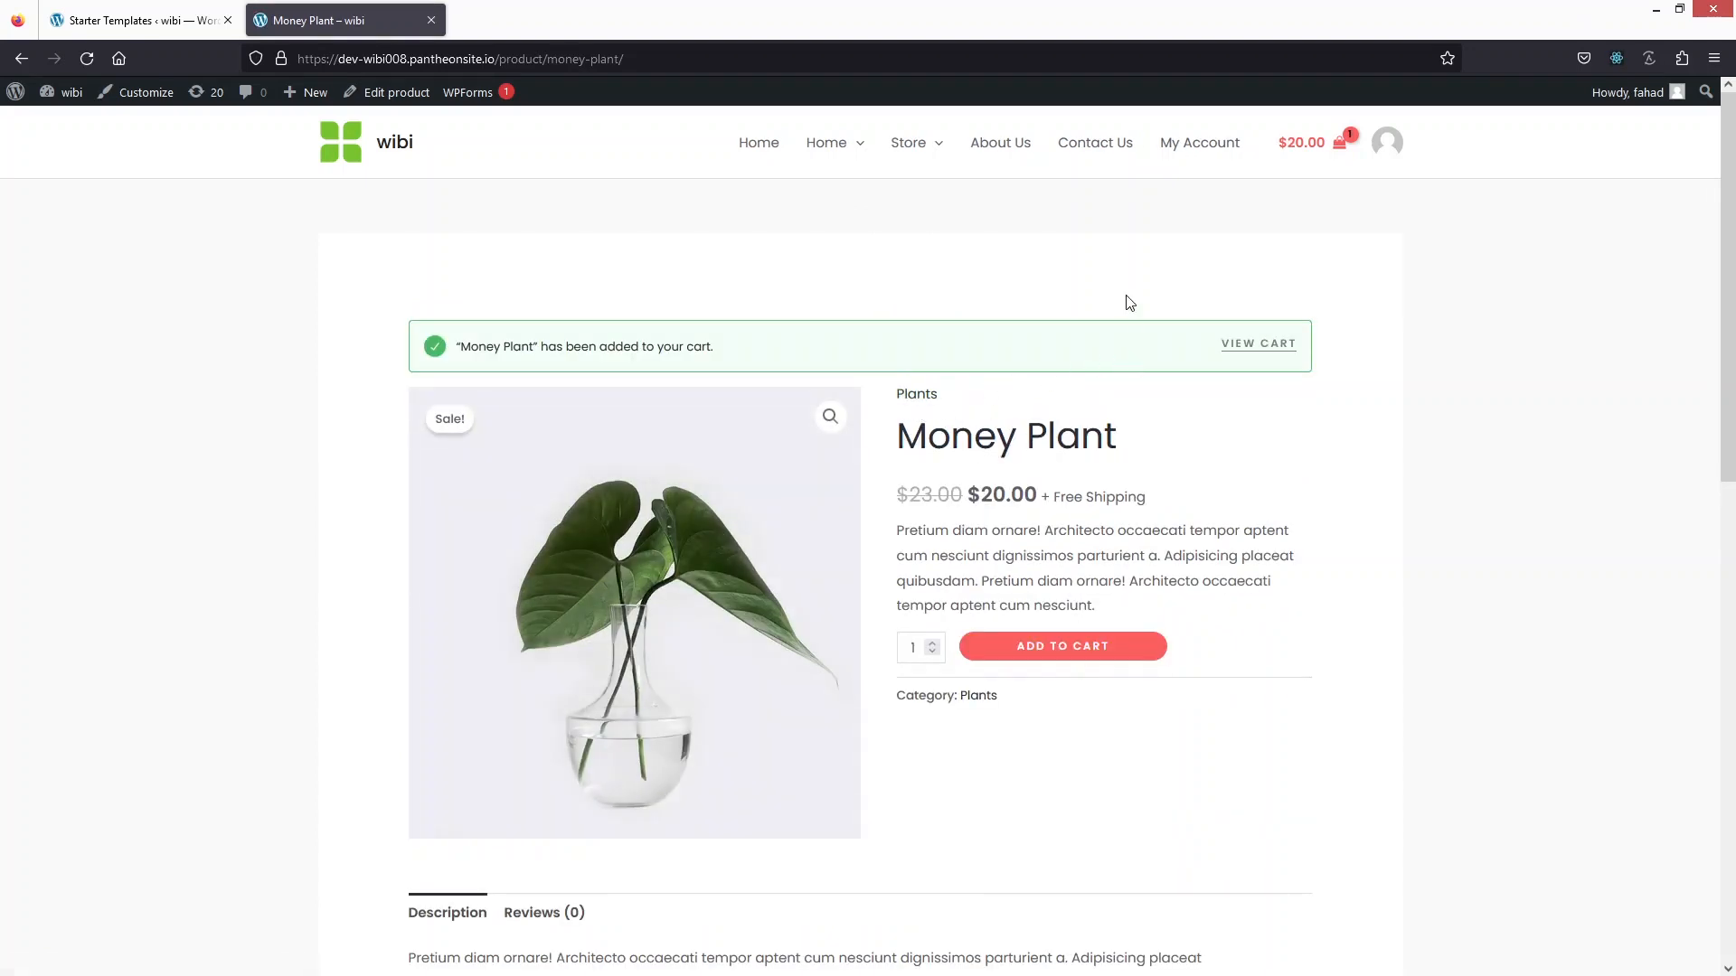
click(1258, 345)
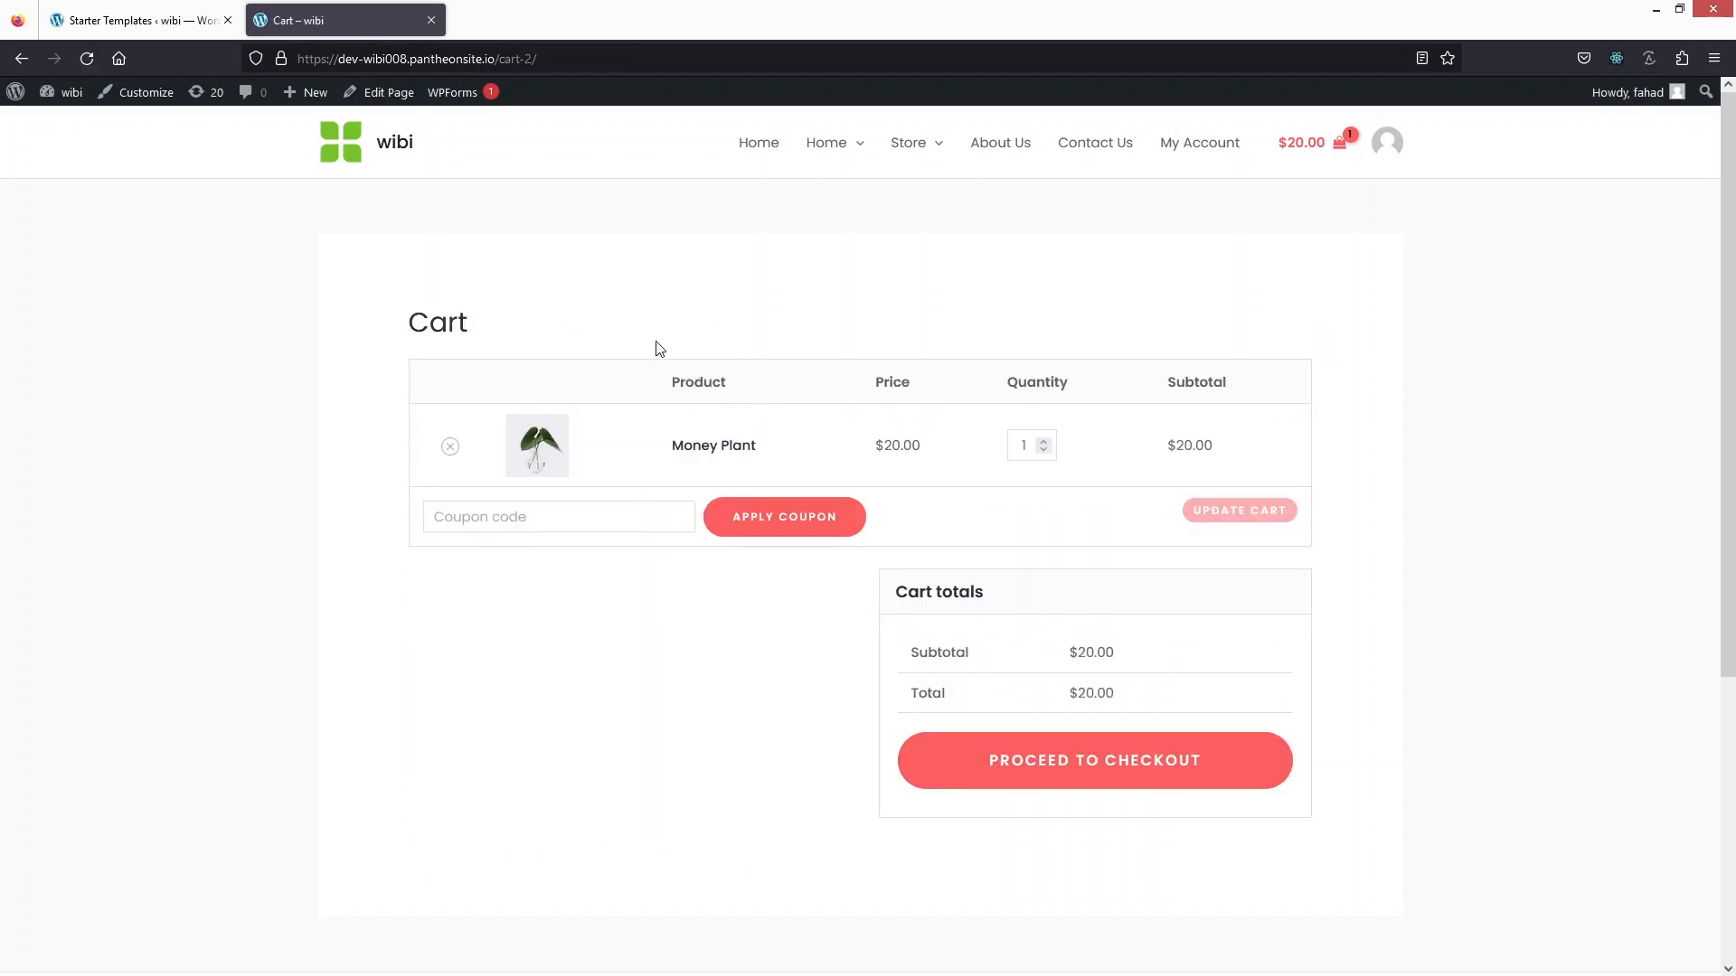
click(498, 516)
scroll(787, 841, down, 1)
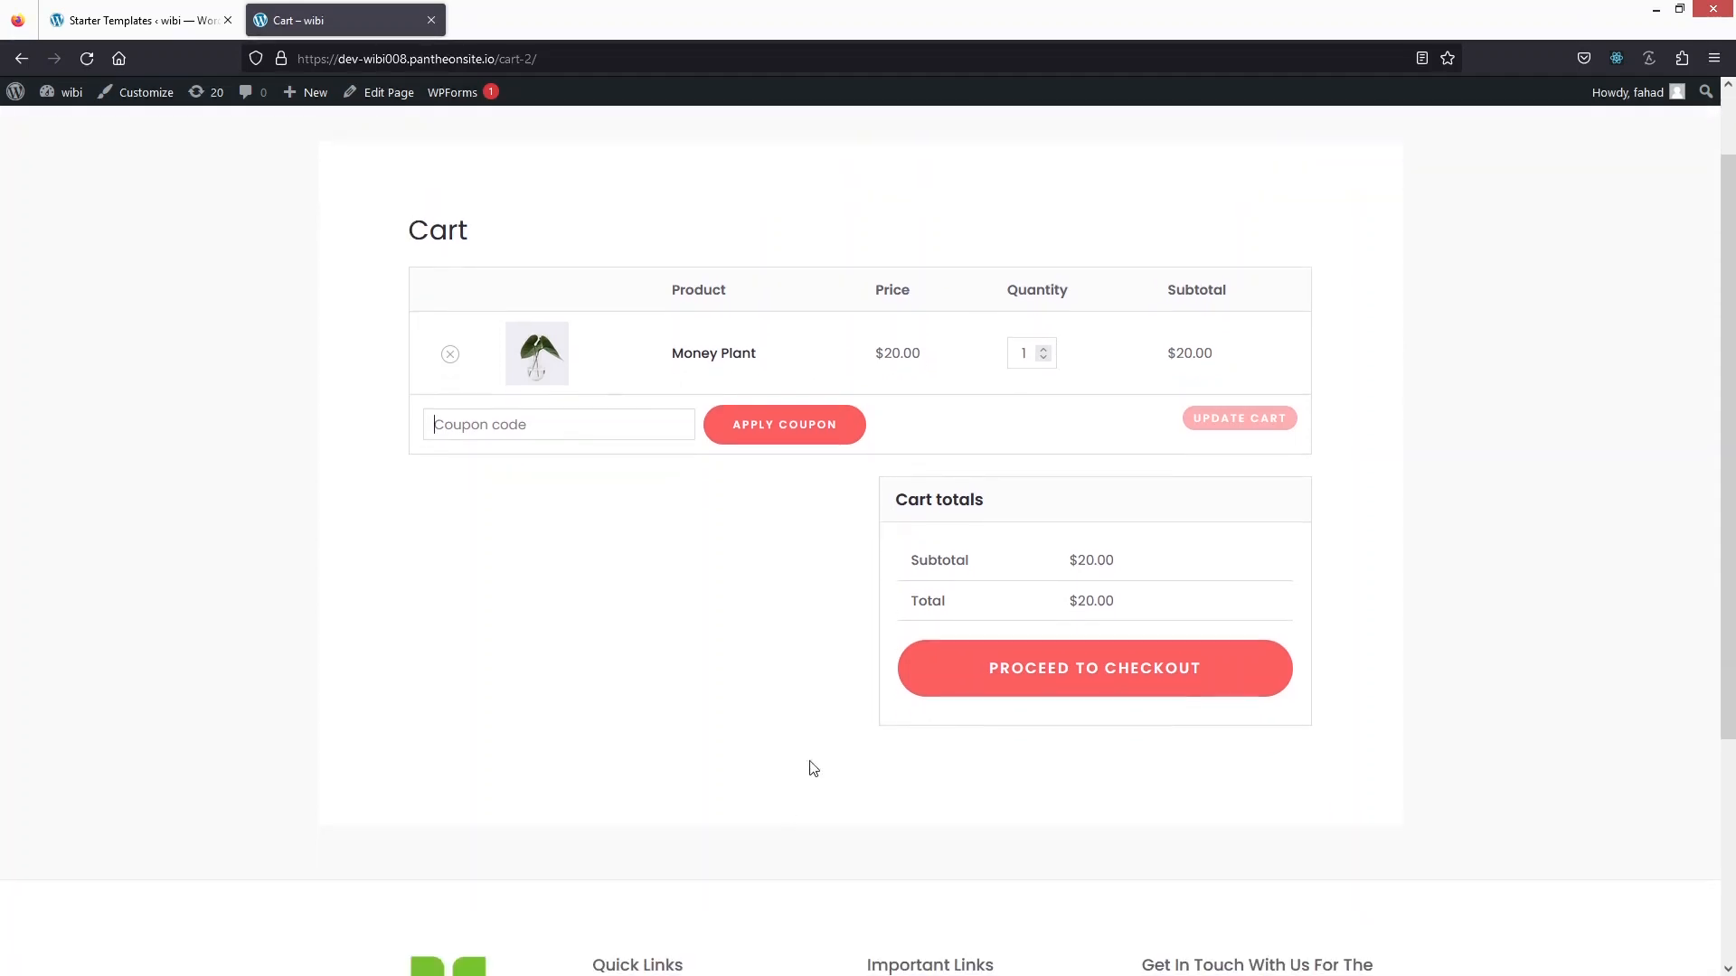
Proceed to checkout and review the billing details form and order summary.
click(935, 683)
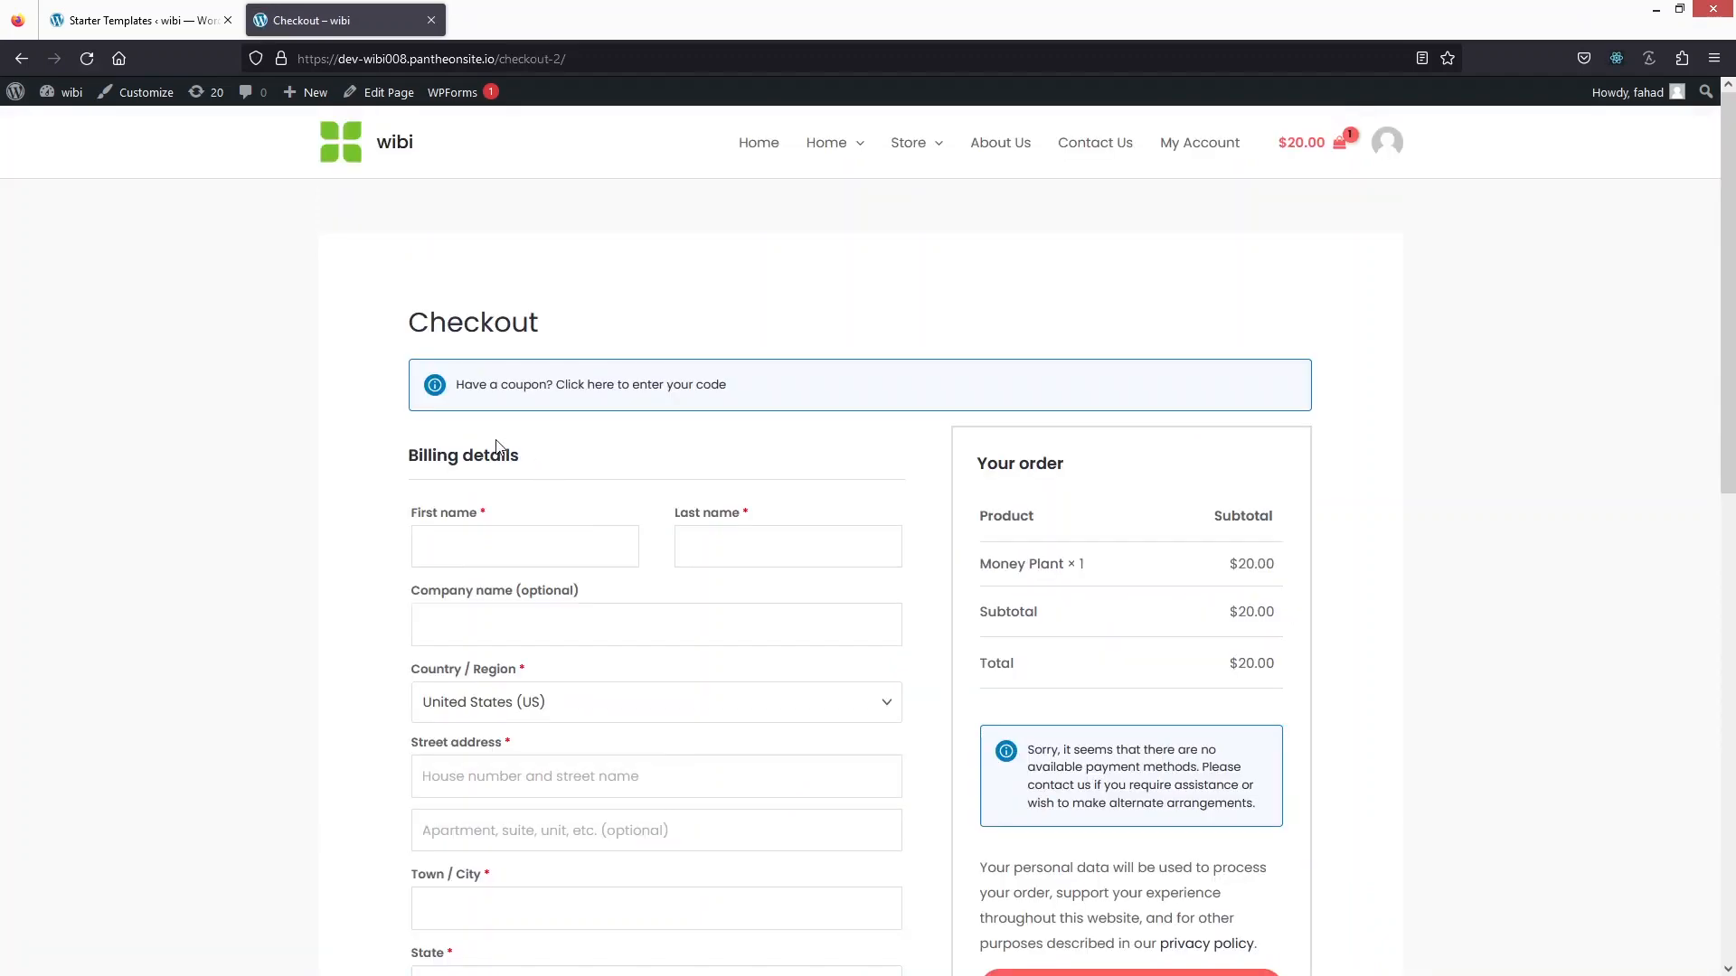
scroll(388, 414, down, 4)
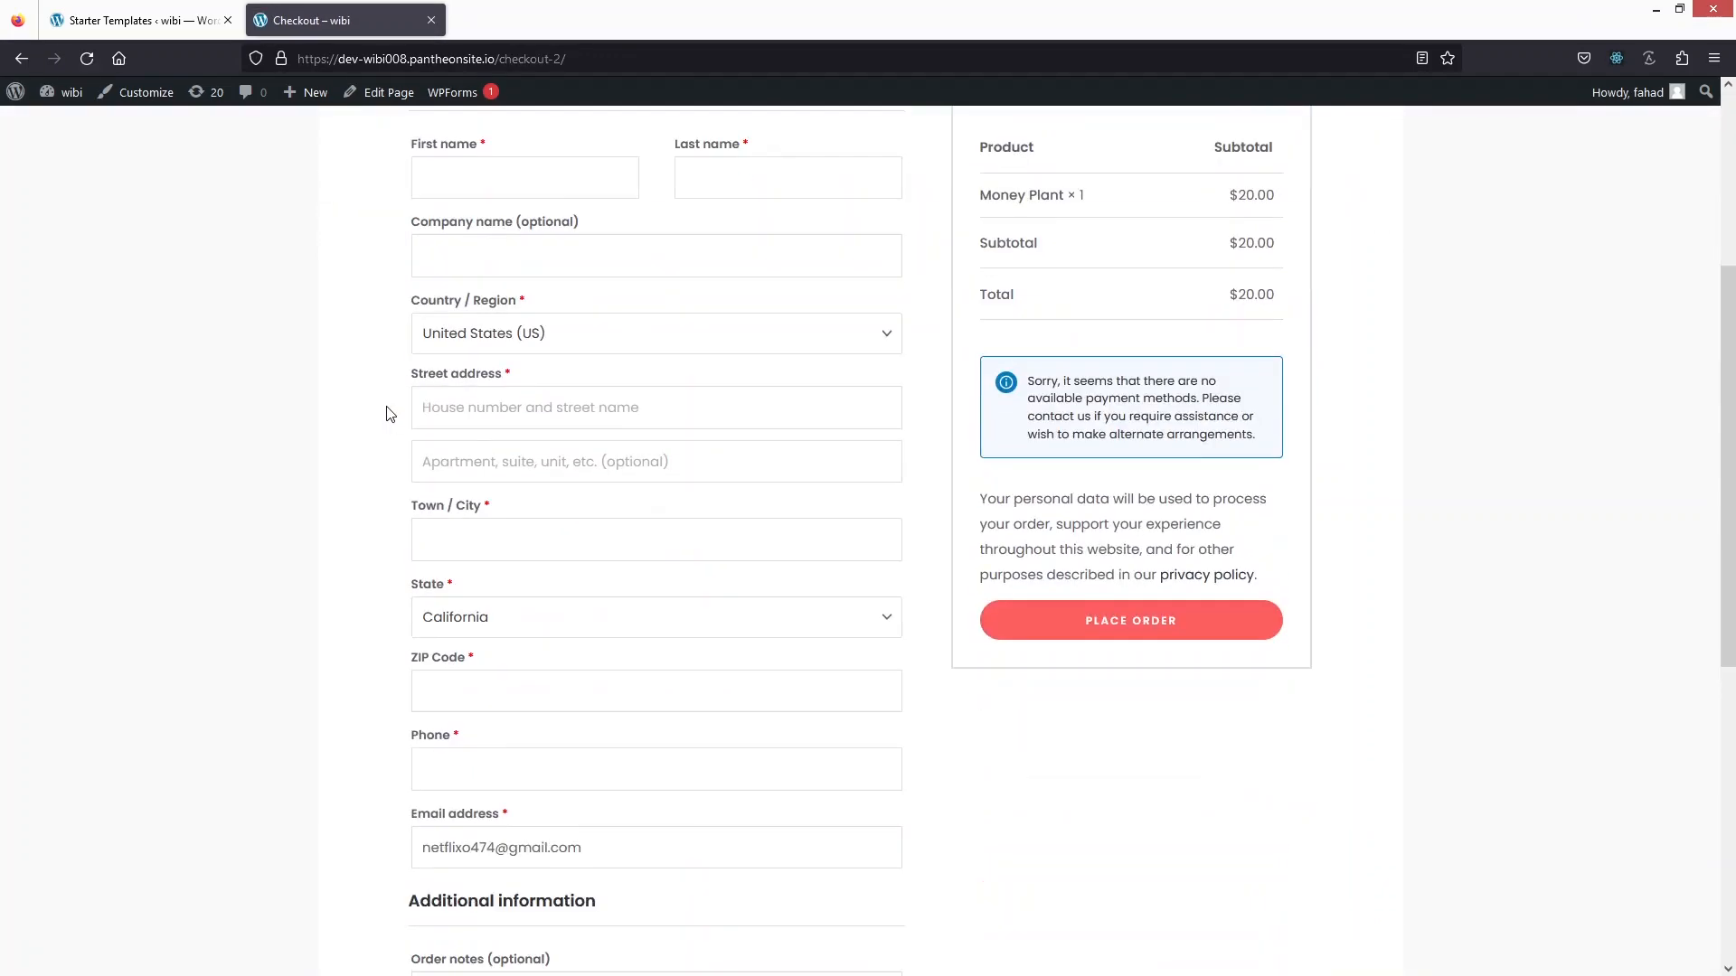
scroll(387, 362, up, 2)
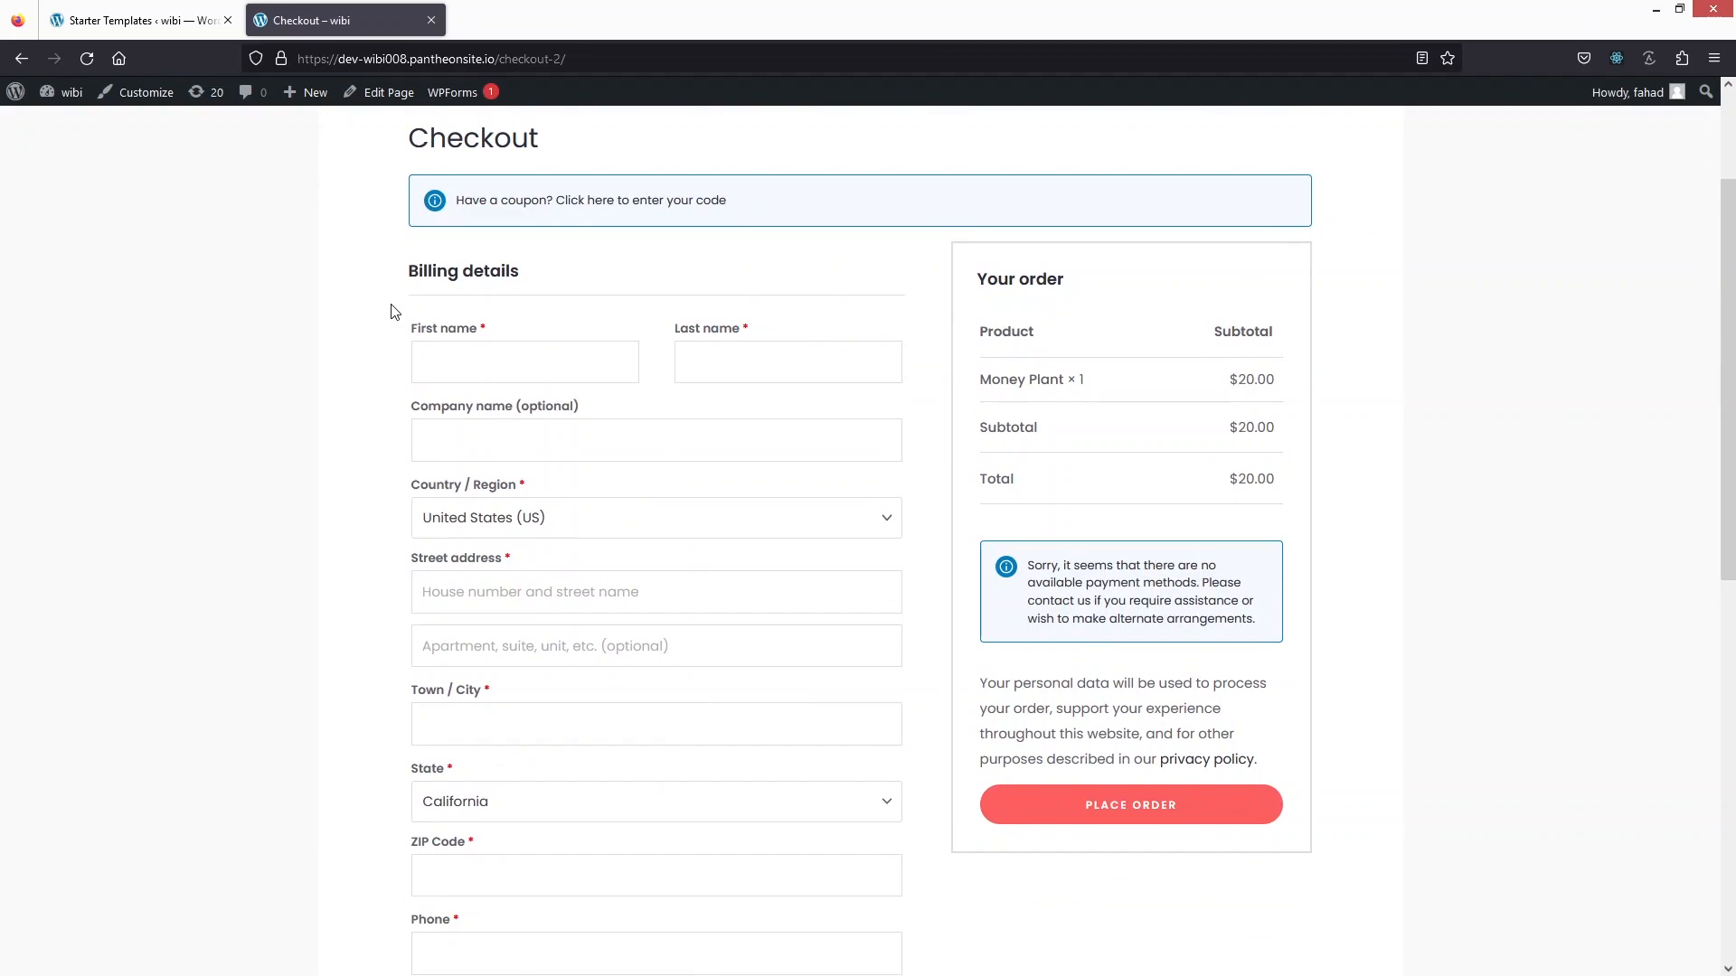
scroll(748, 476, down, 5)
scroll(748, 477, up, 3)
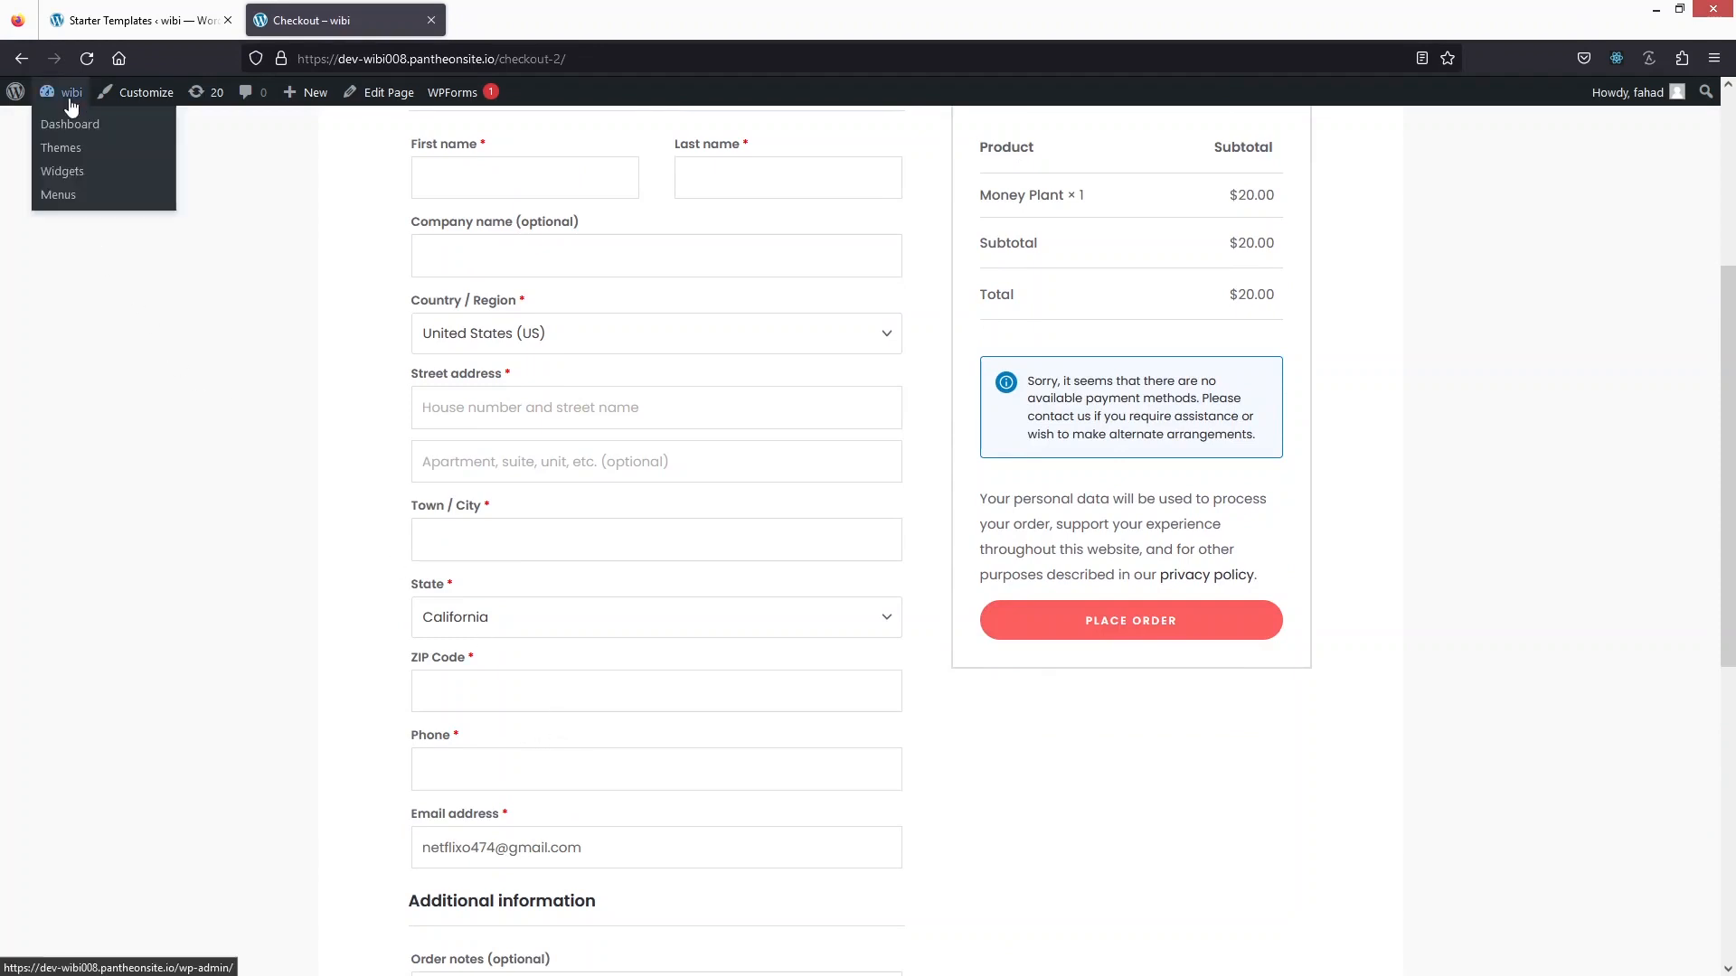
Return to the site's admin dashboard and open the Payments page for WooPayments.
click(107, 124)
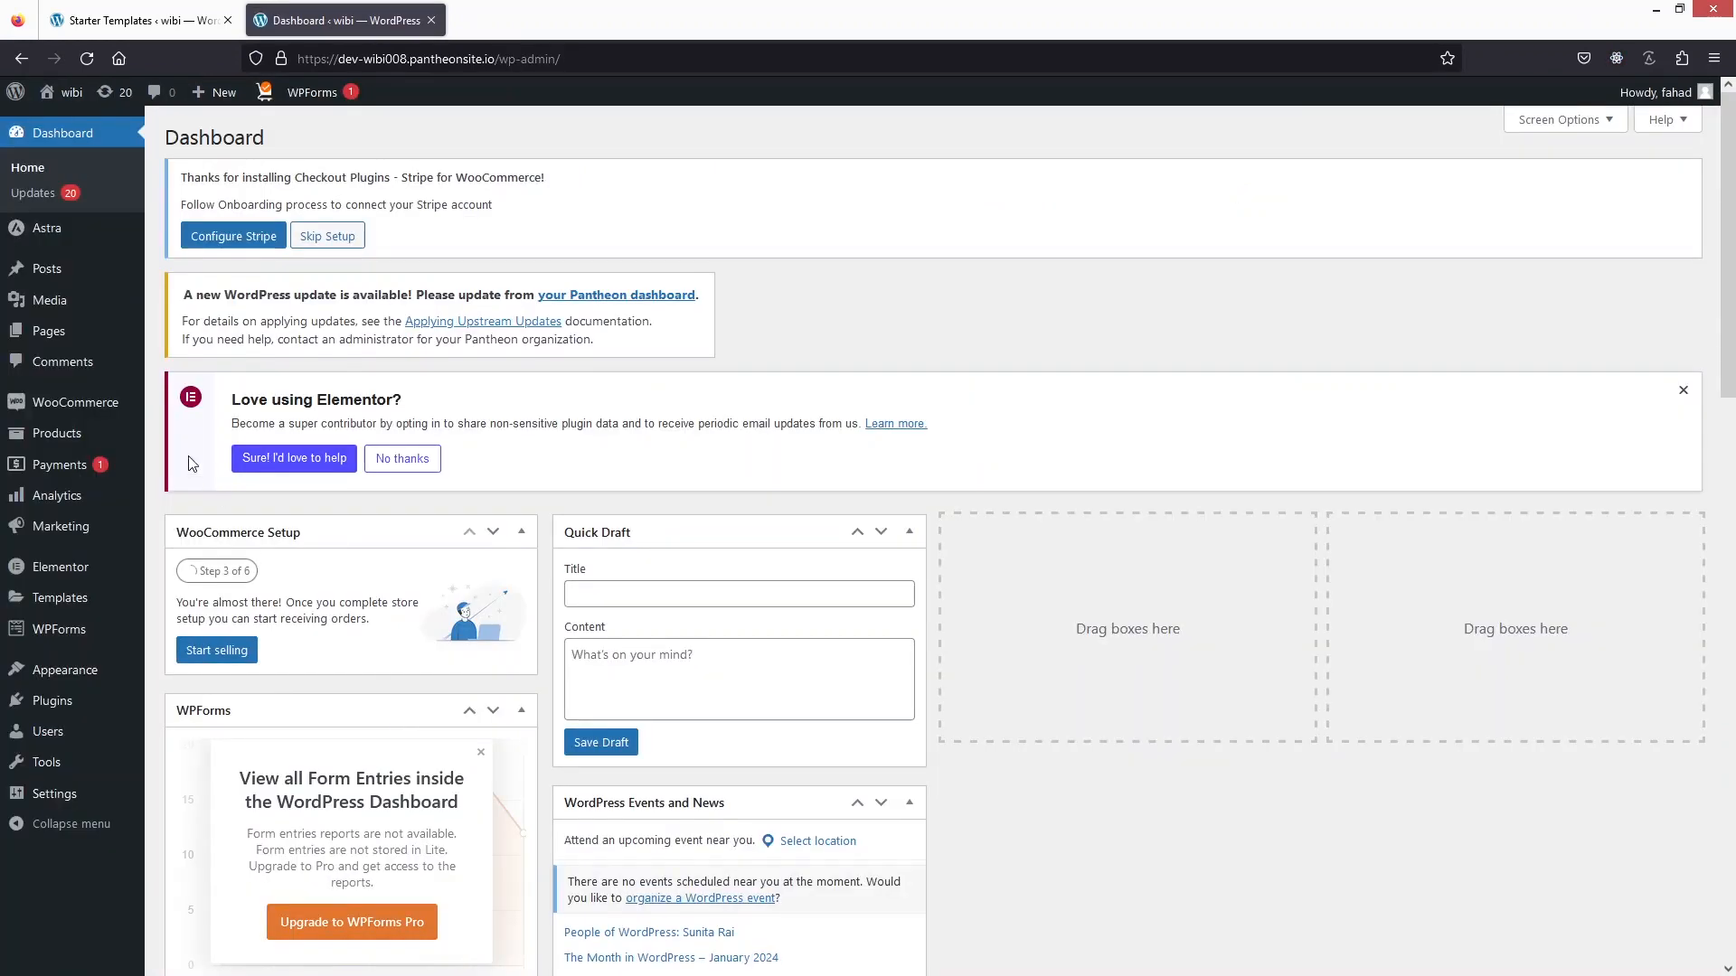
click(66, 467)
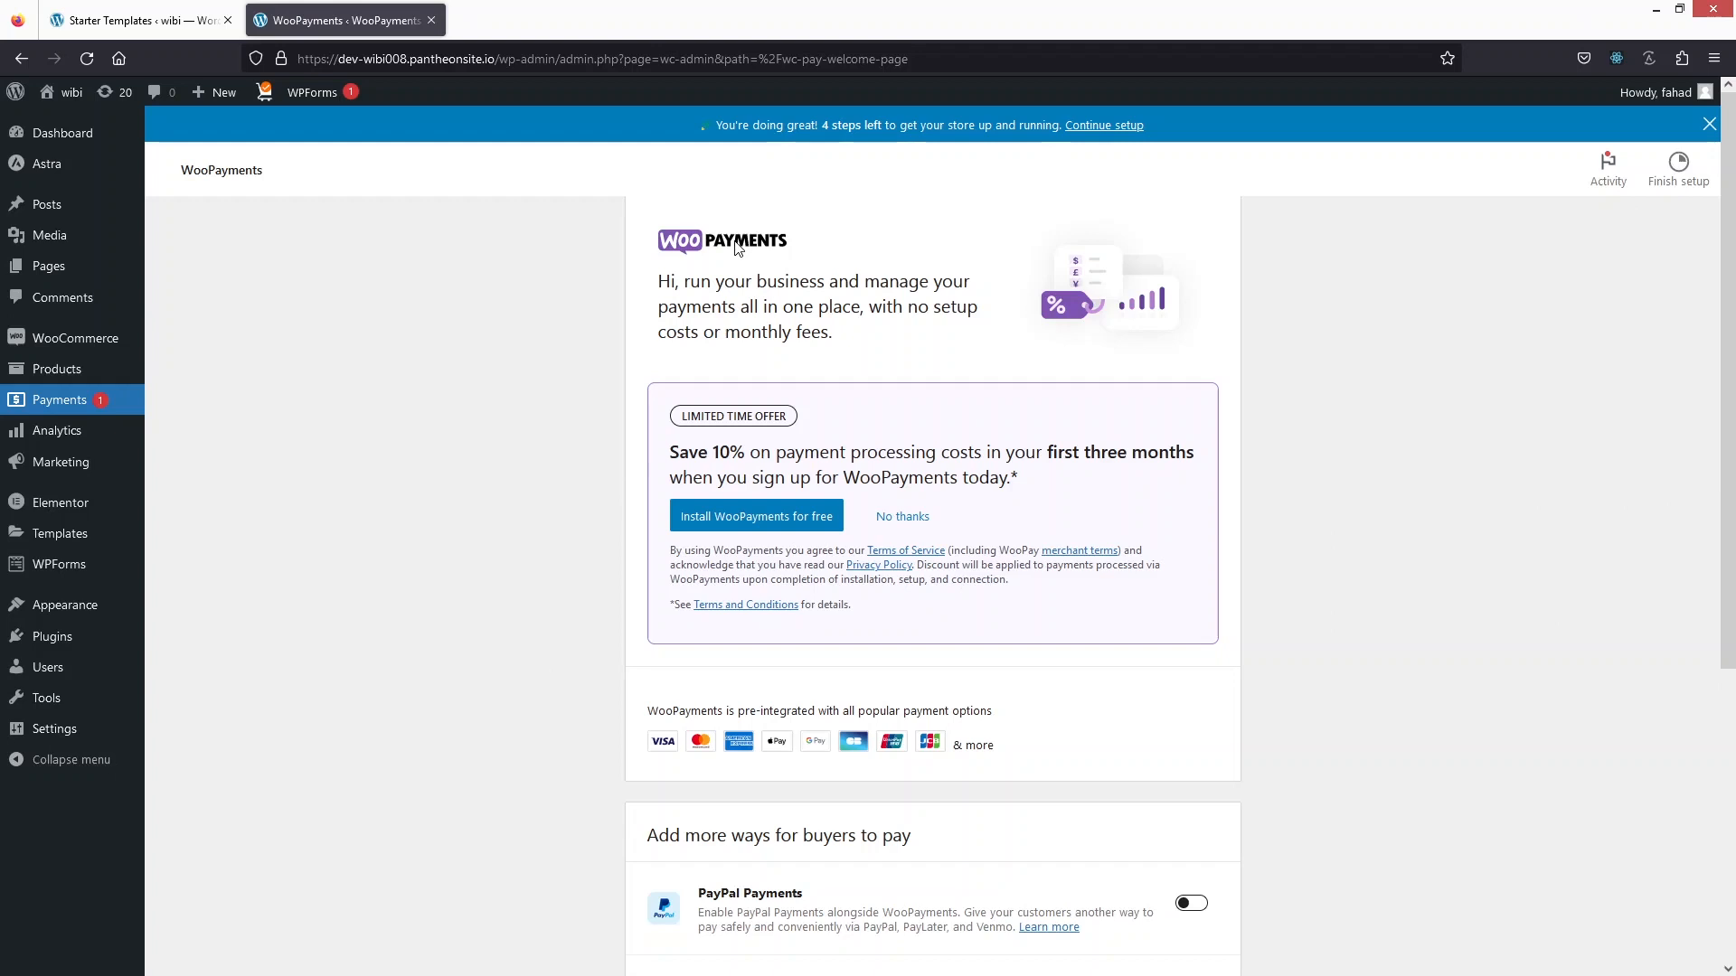
Review the additional payment methods for buyers, and open the store's product list to look through it.
scroll(576, 615, down, 5)
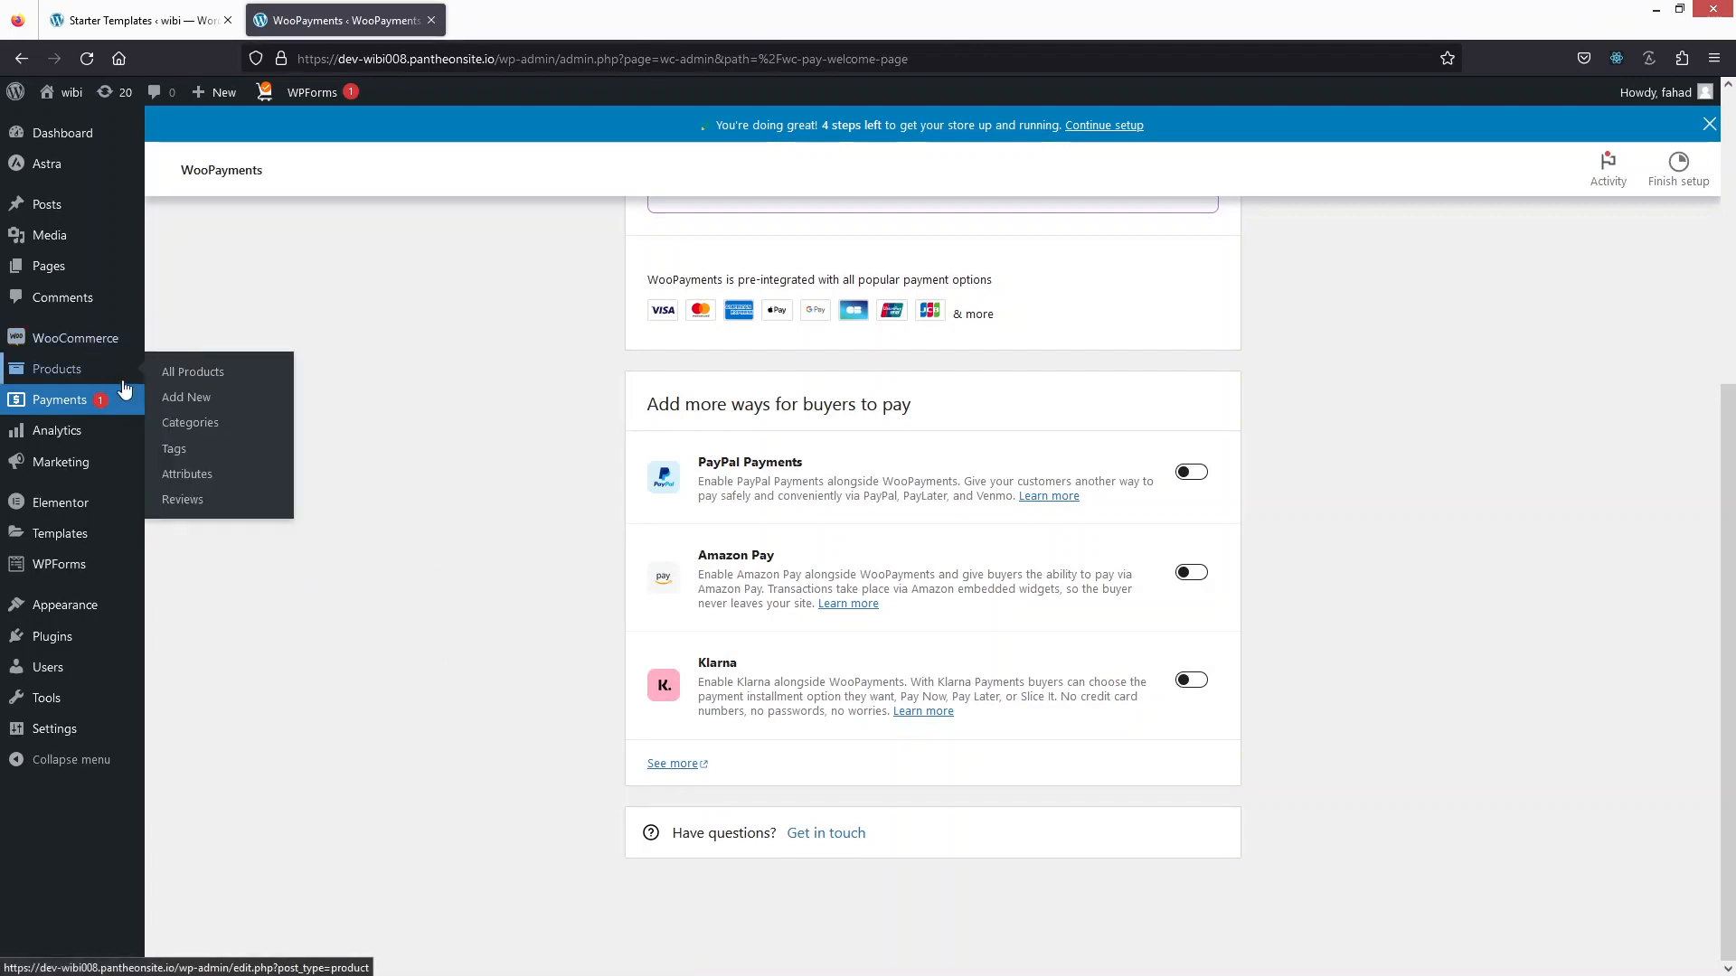
click(91, 376)
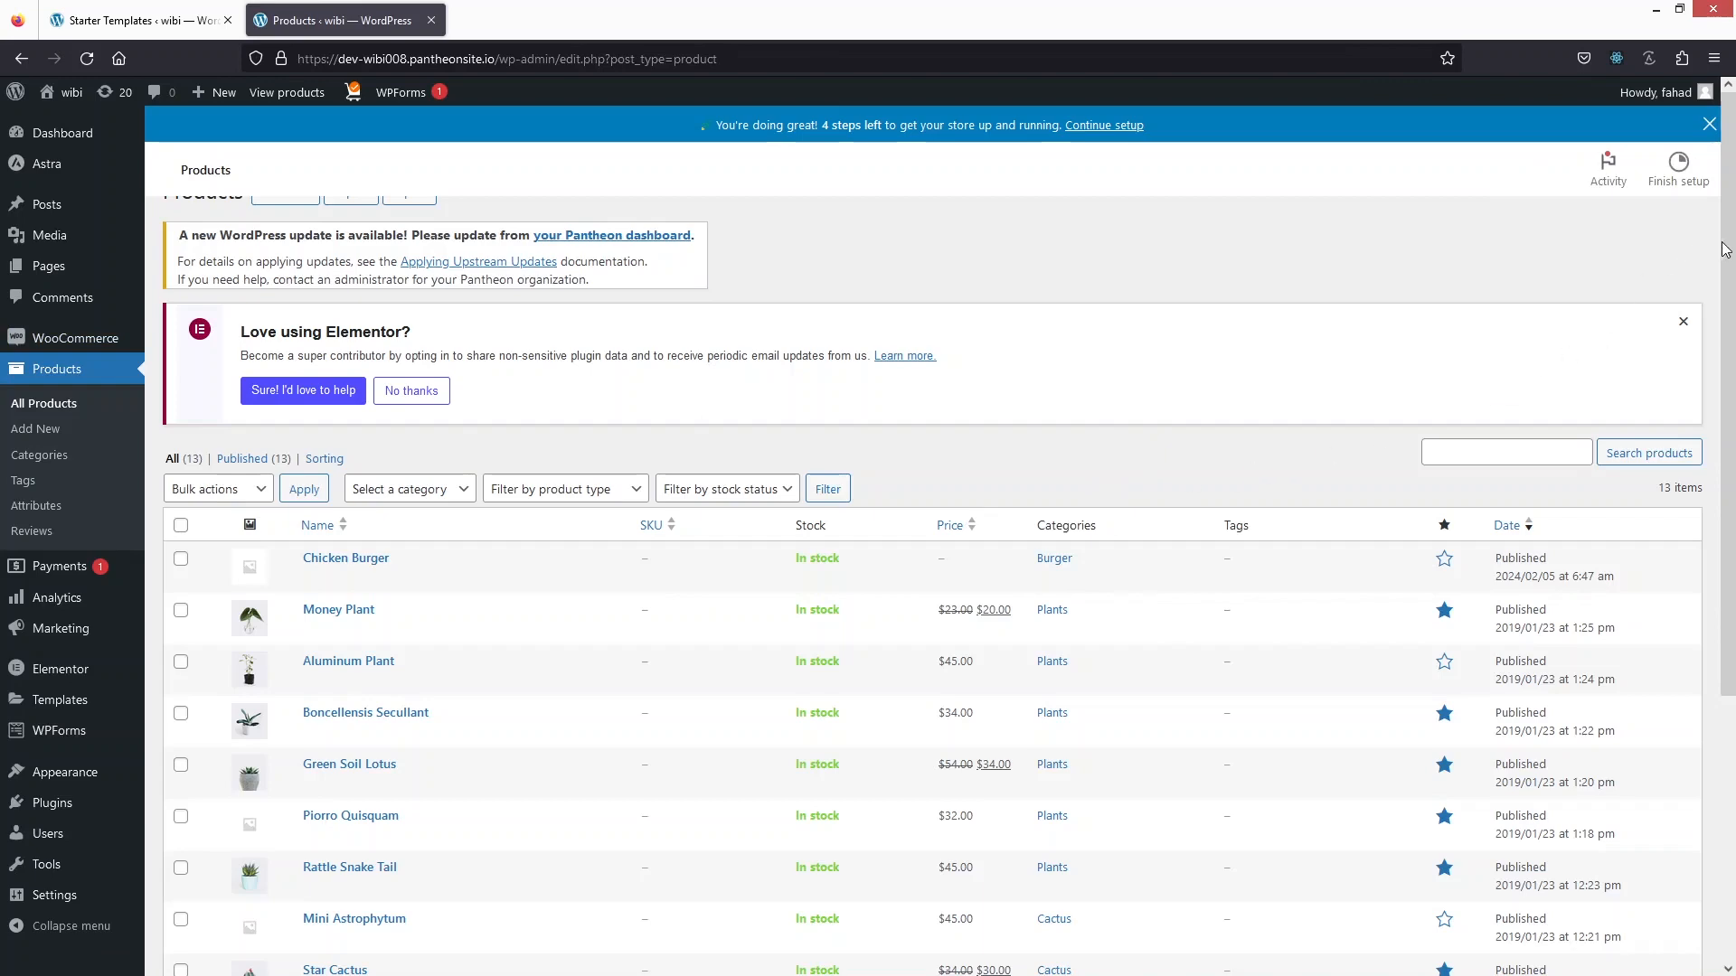
scroll(1727, 298, down, 1)
drag(1731, 343, 1732, 604)
drag(1735, 576, 1734, 232)
Open a blank form for a new product and look over its description and product data sections.
click(81, 433)
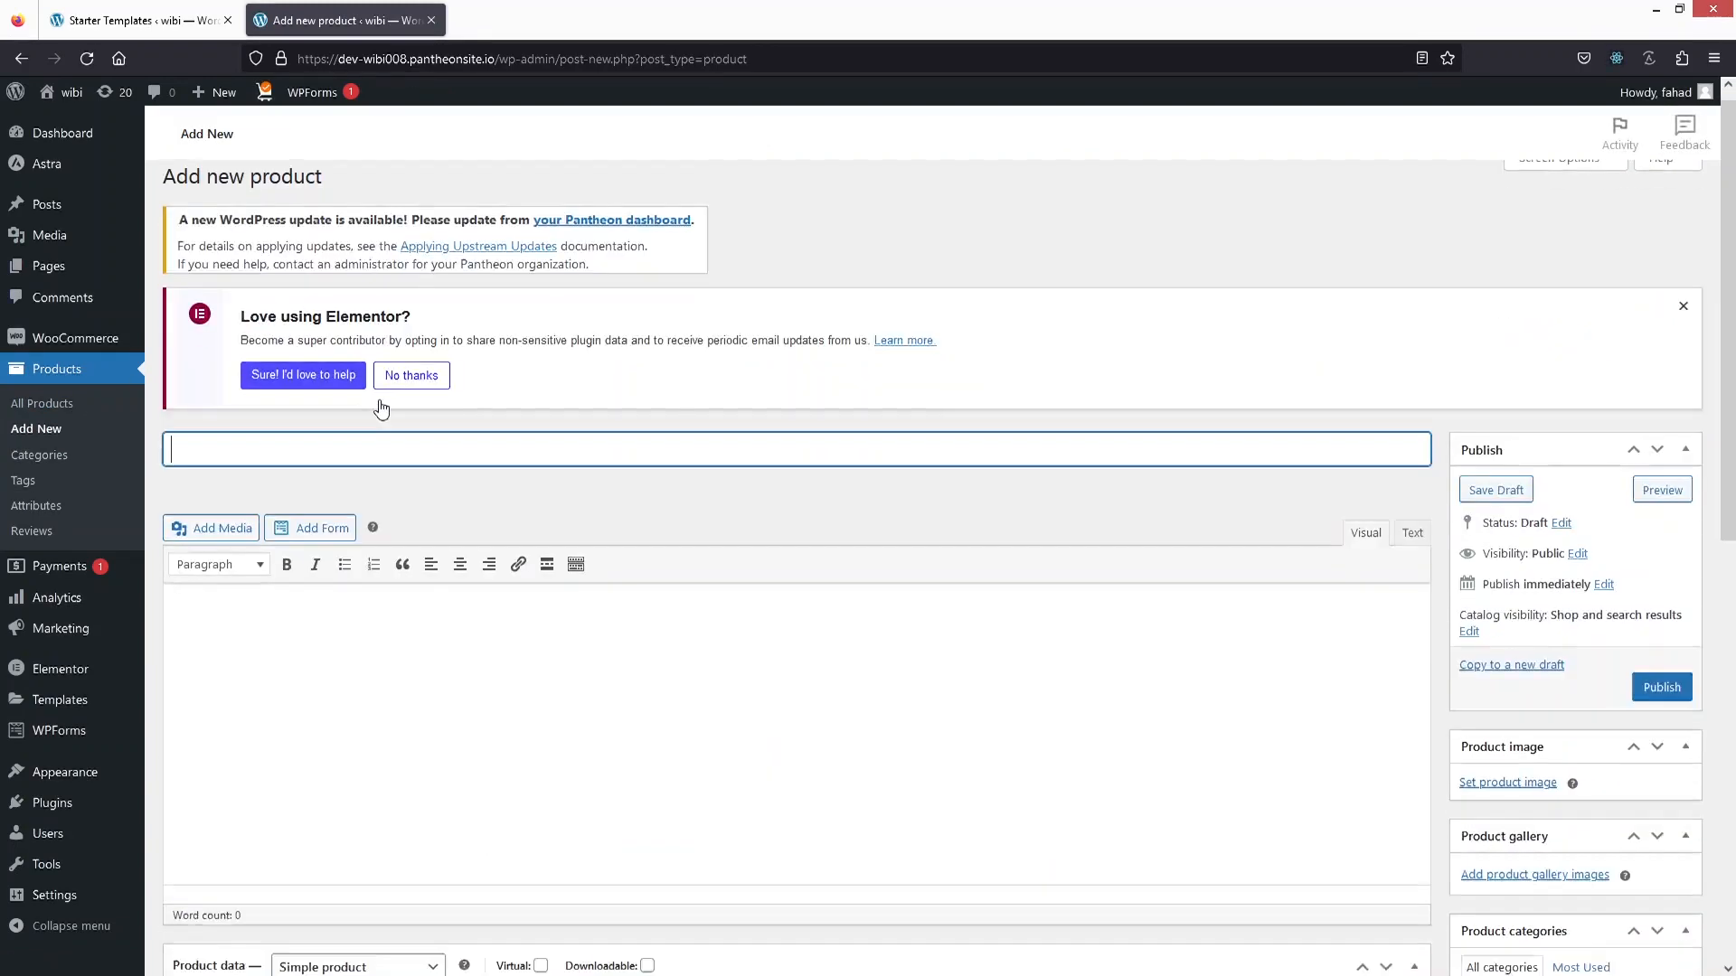
scroll(361, 353, down, 4)
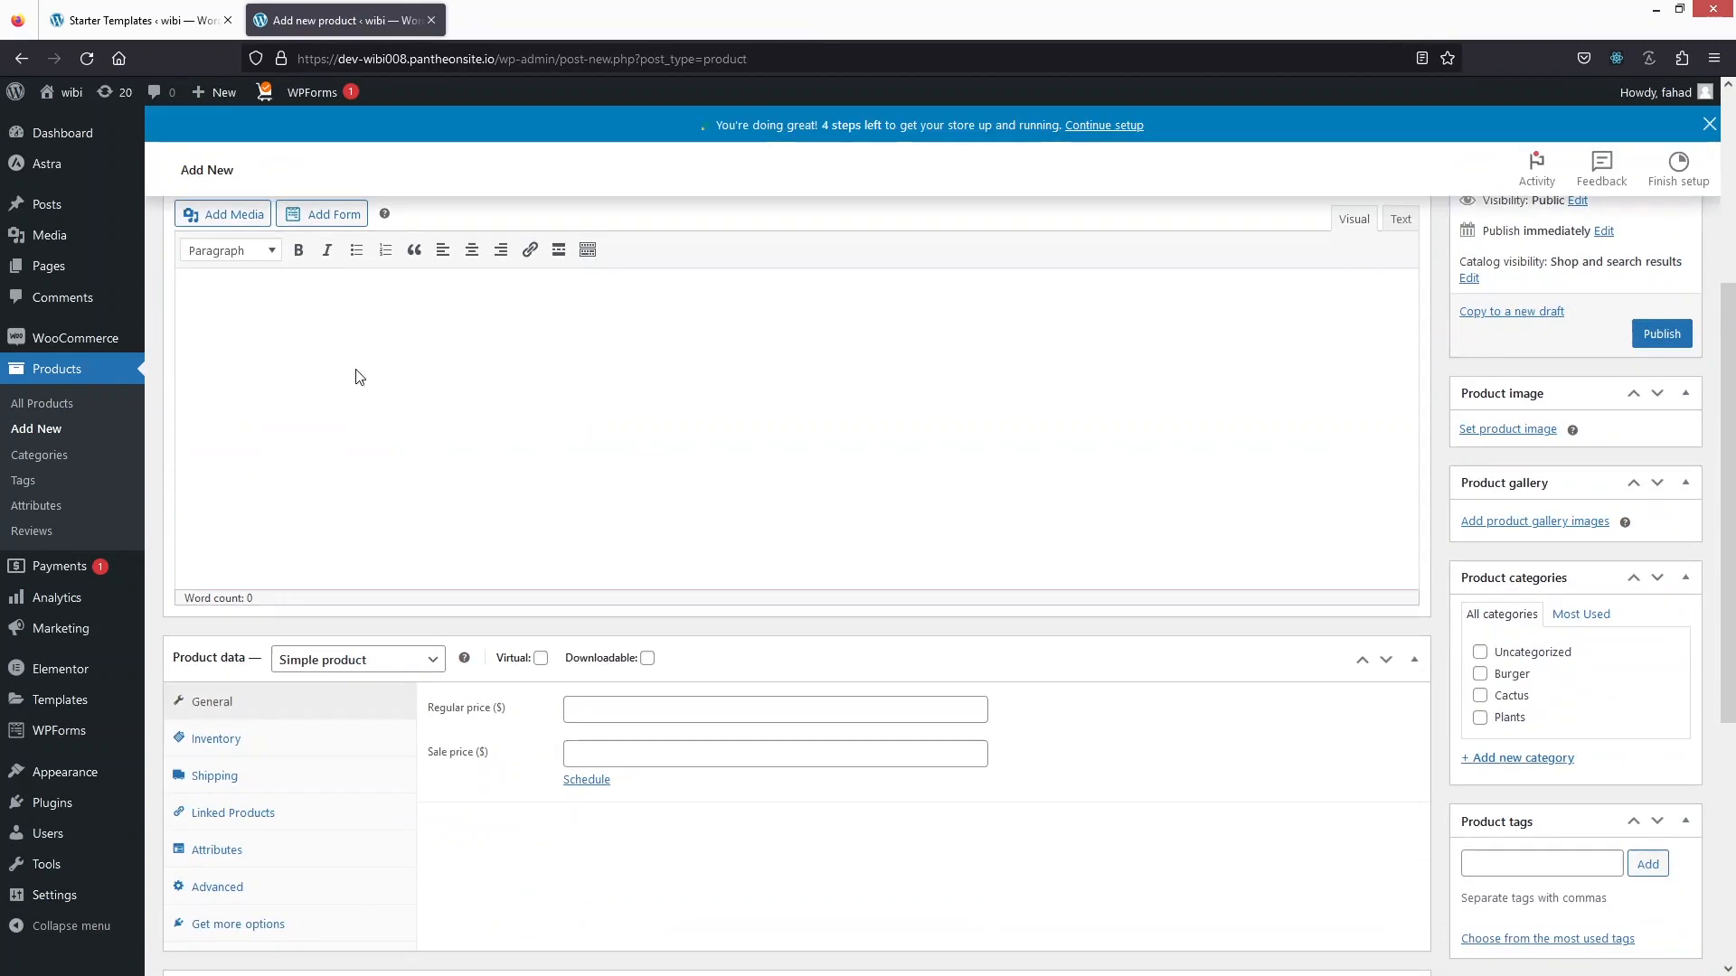
scroll(361, 375, down, 4)
scroll(360, 375, up, 2)
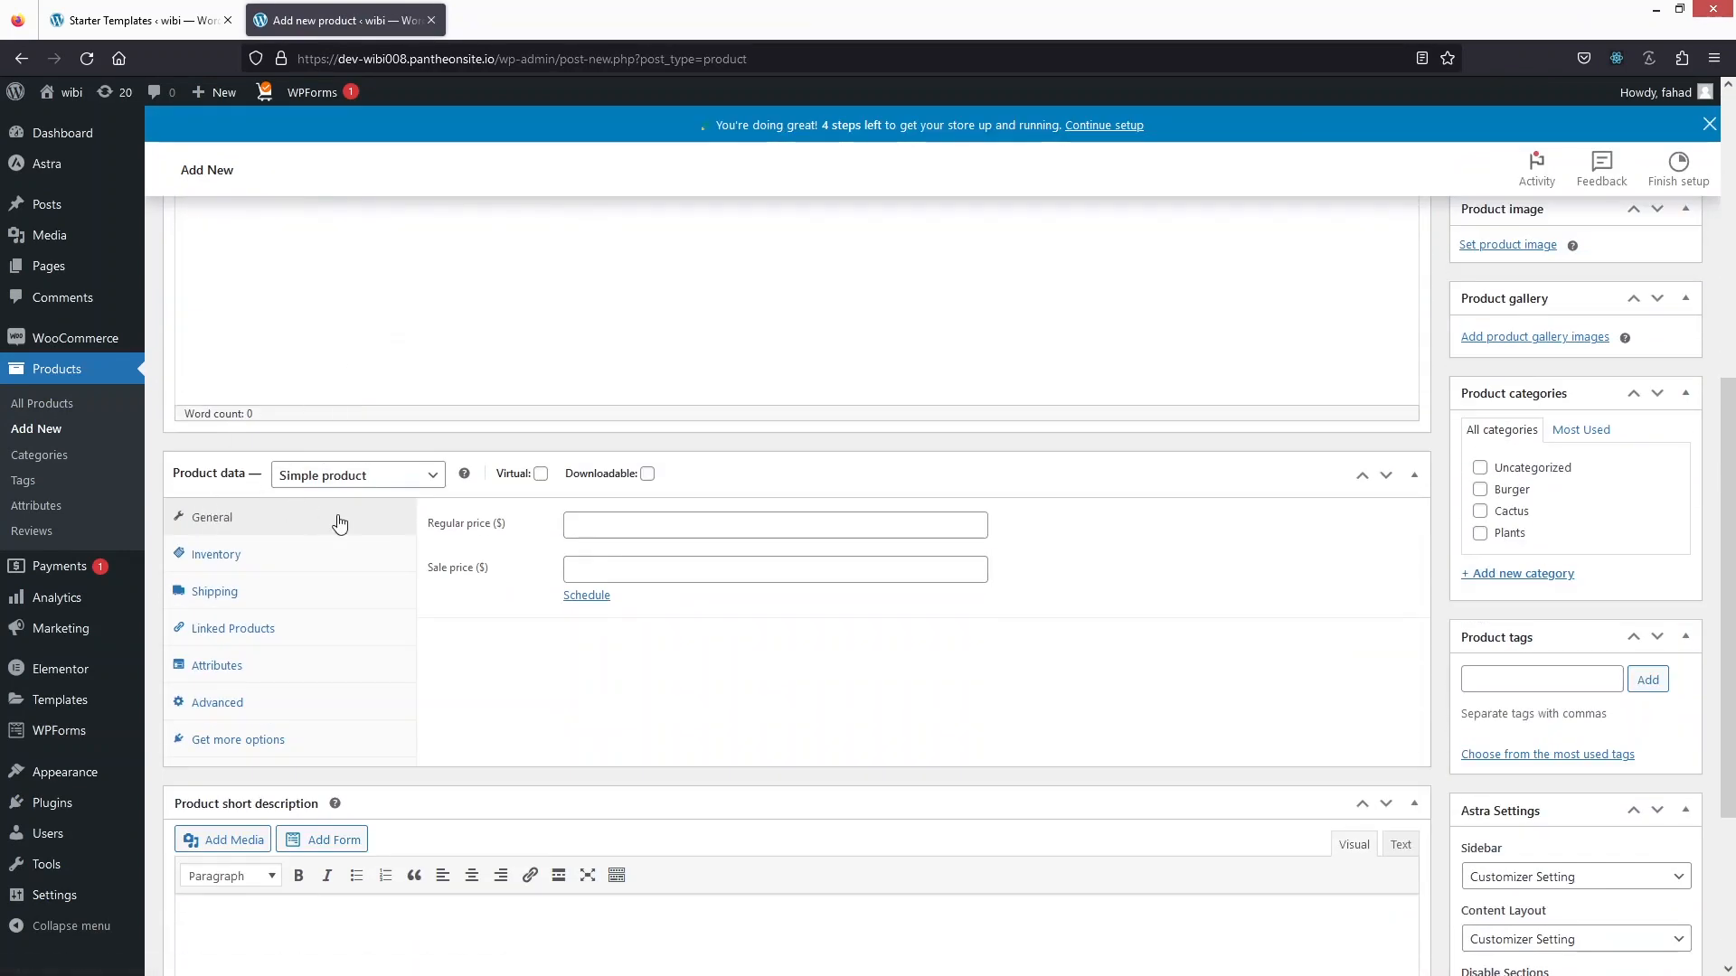
View the available product types without changing the selection, and look over the product short description section.
click(348, 486)
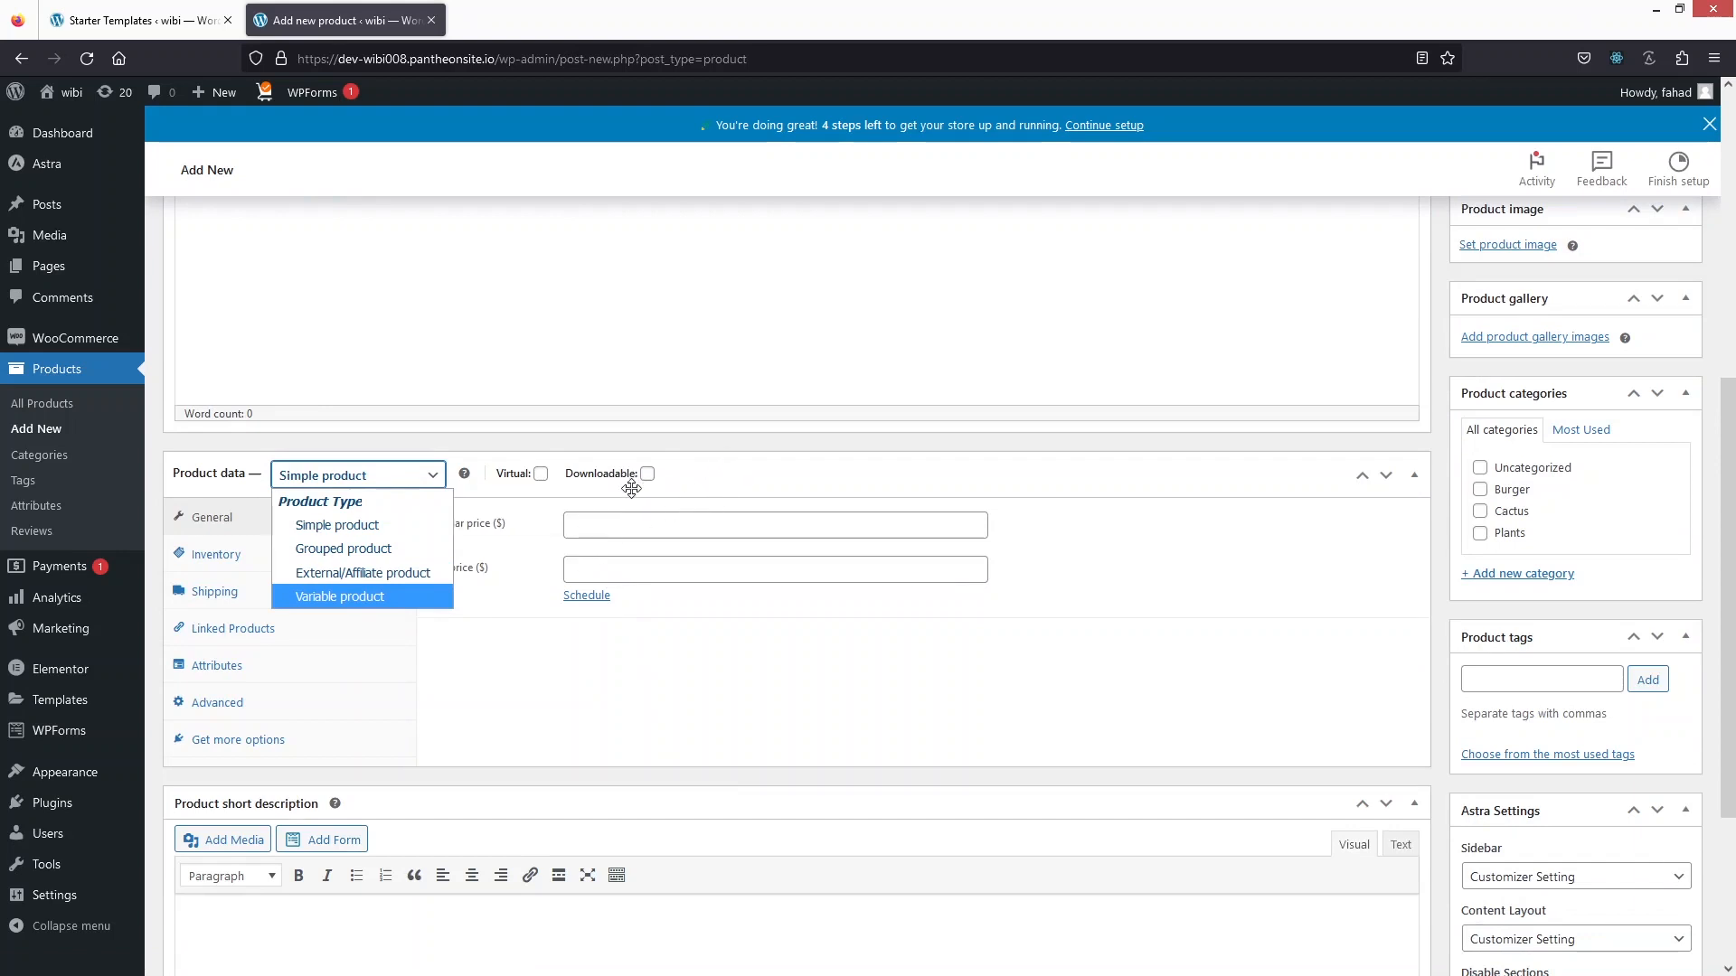
click(588, 690)
scroll(506, 632, down, 3)
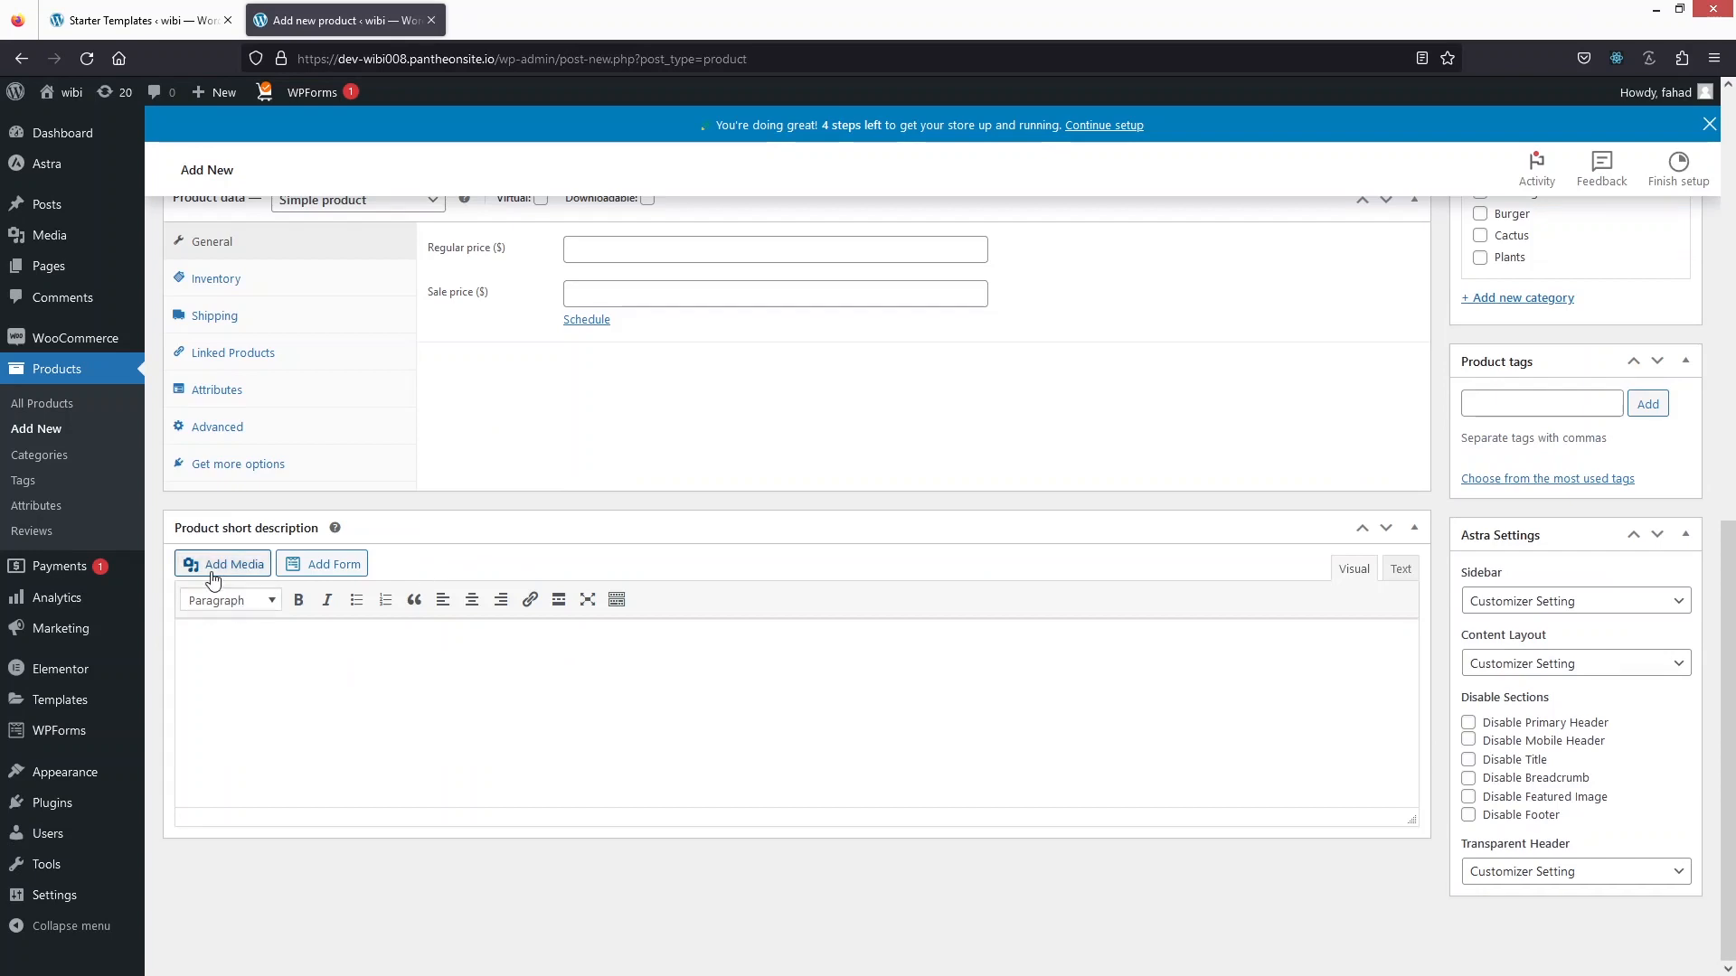
scroll(1040, 656, up, 10)
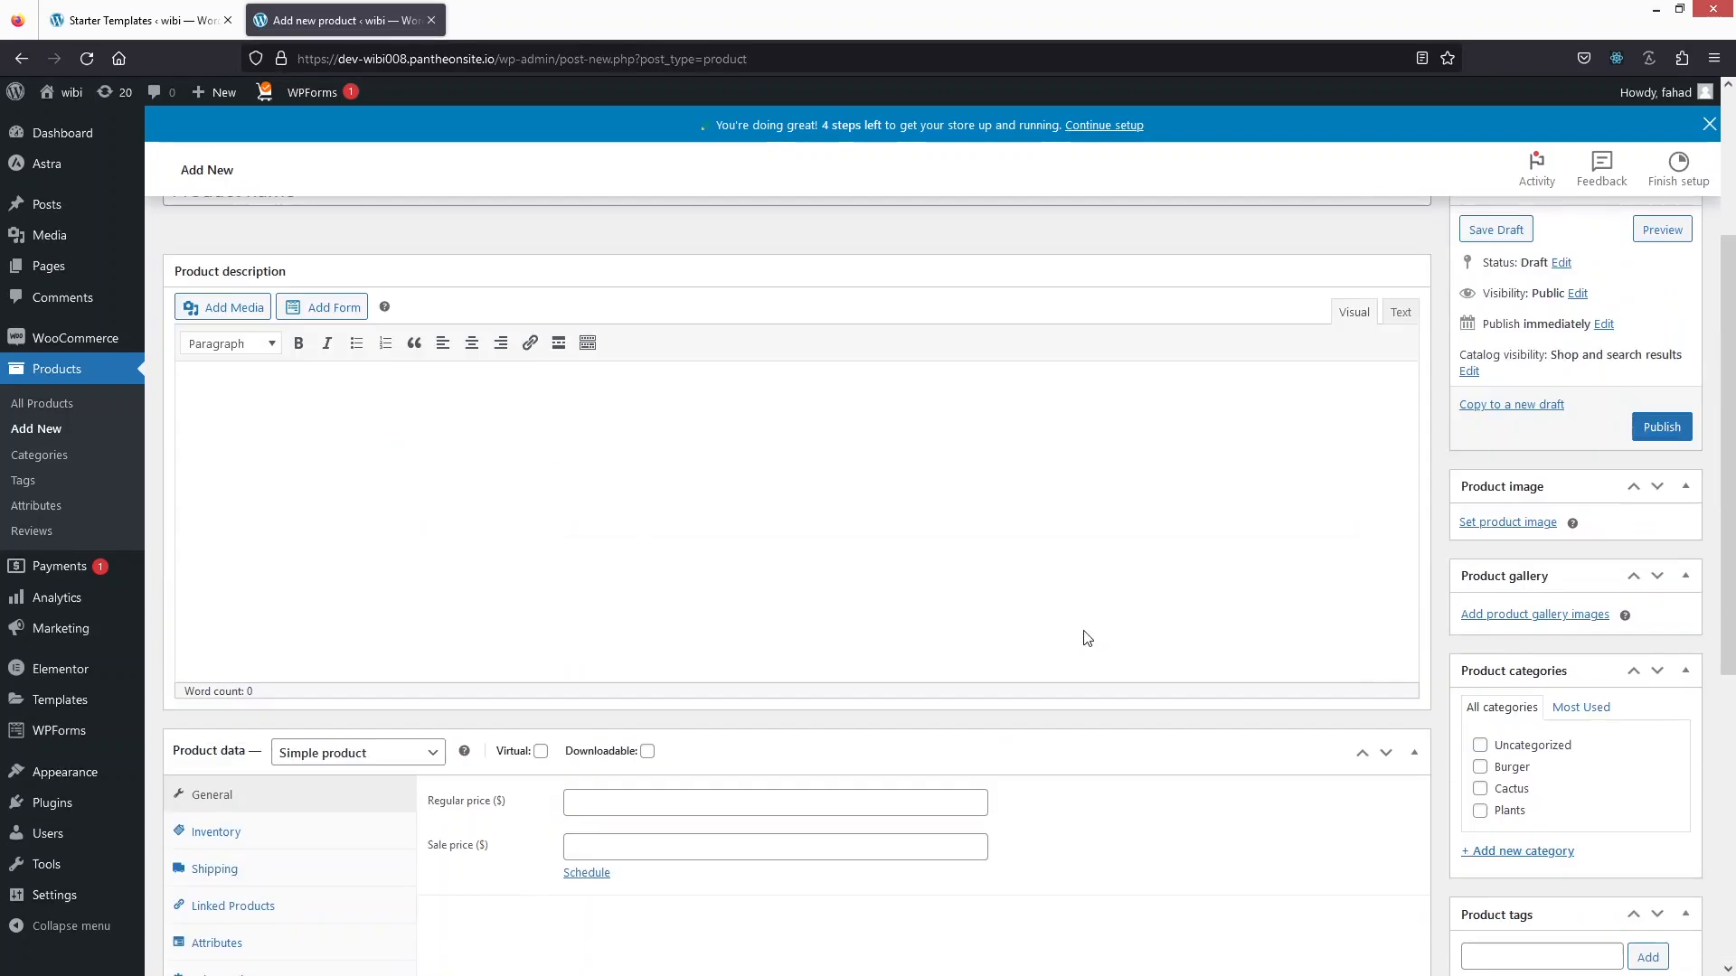
Inspect the media library and file upload options for the product image, close them without choosing an image, and review the remaining product settings.
scroll(1093, 624, down, 4)
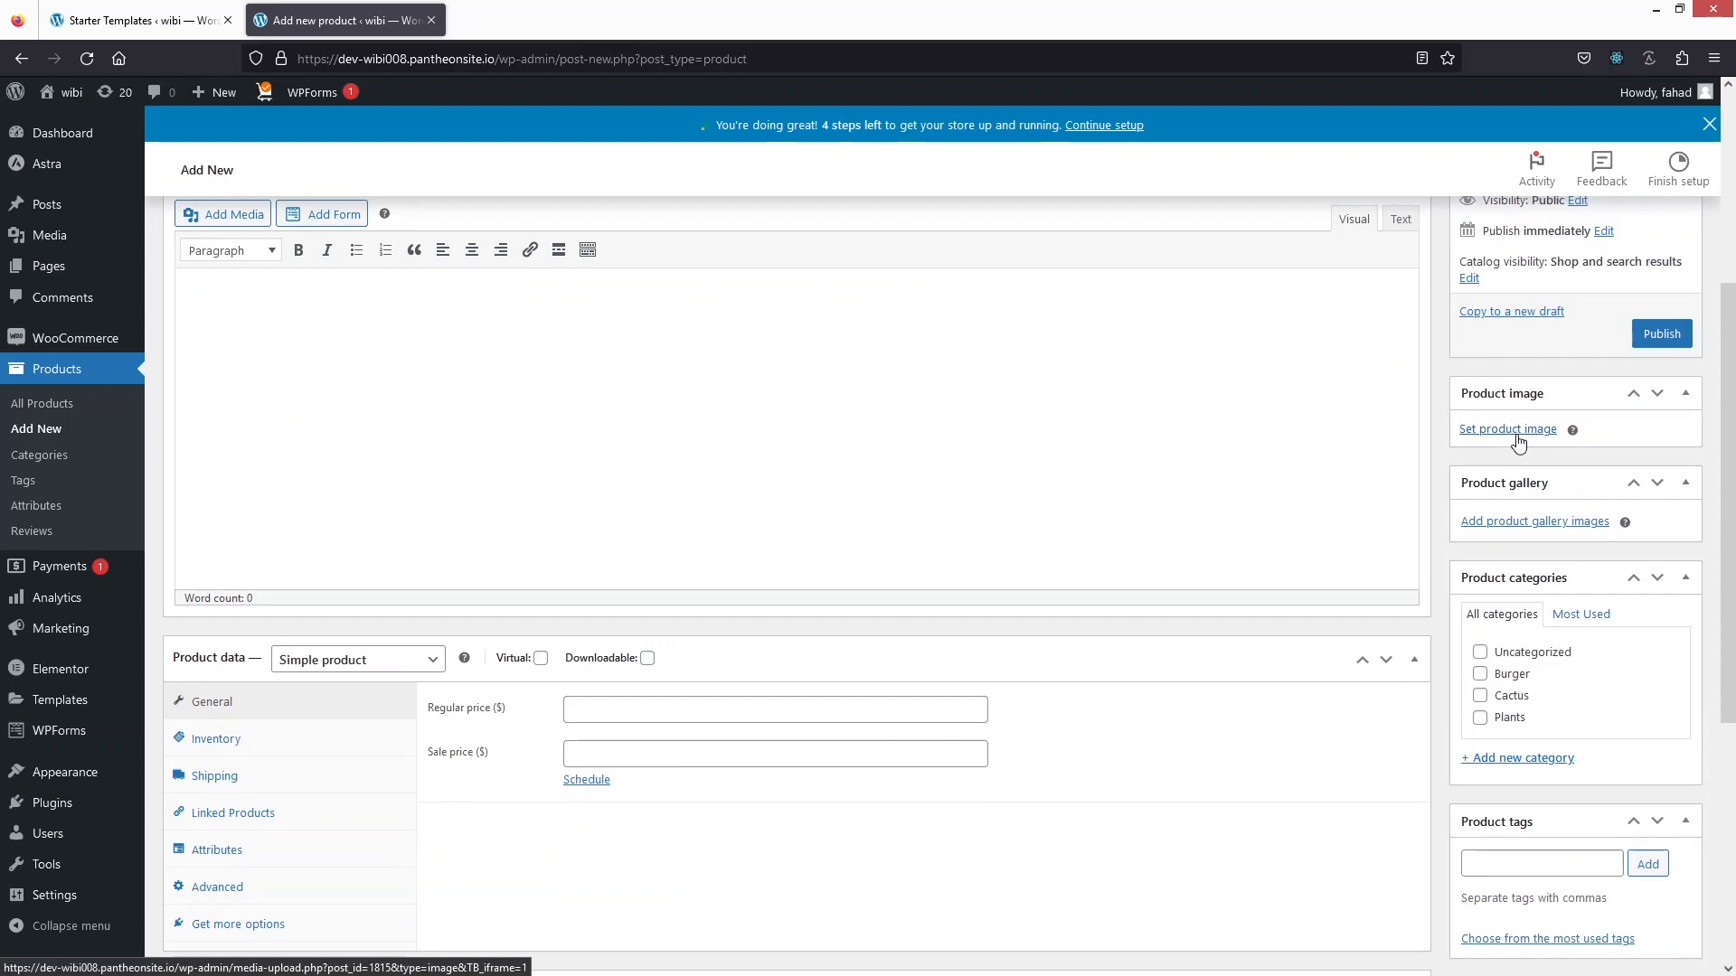
click(1517, 437)
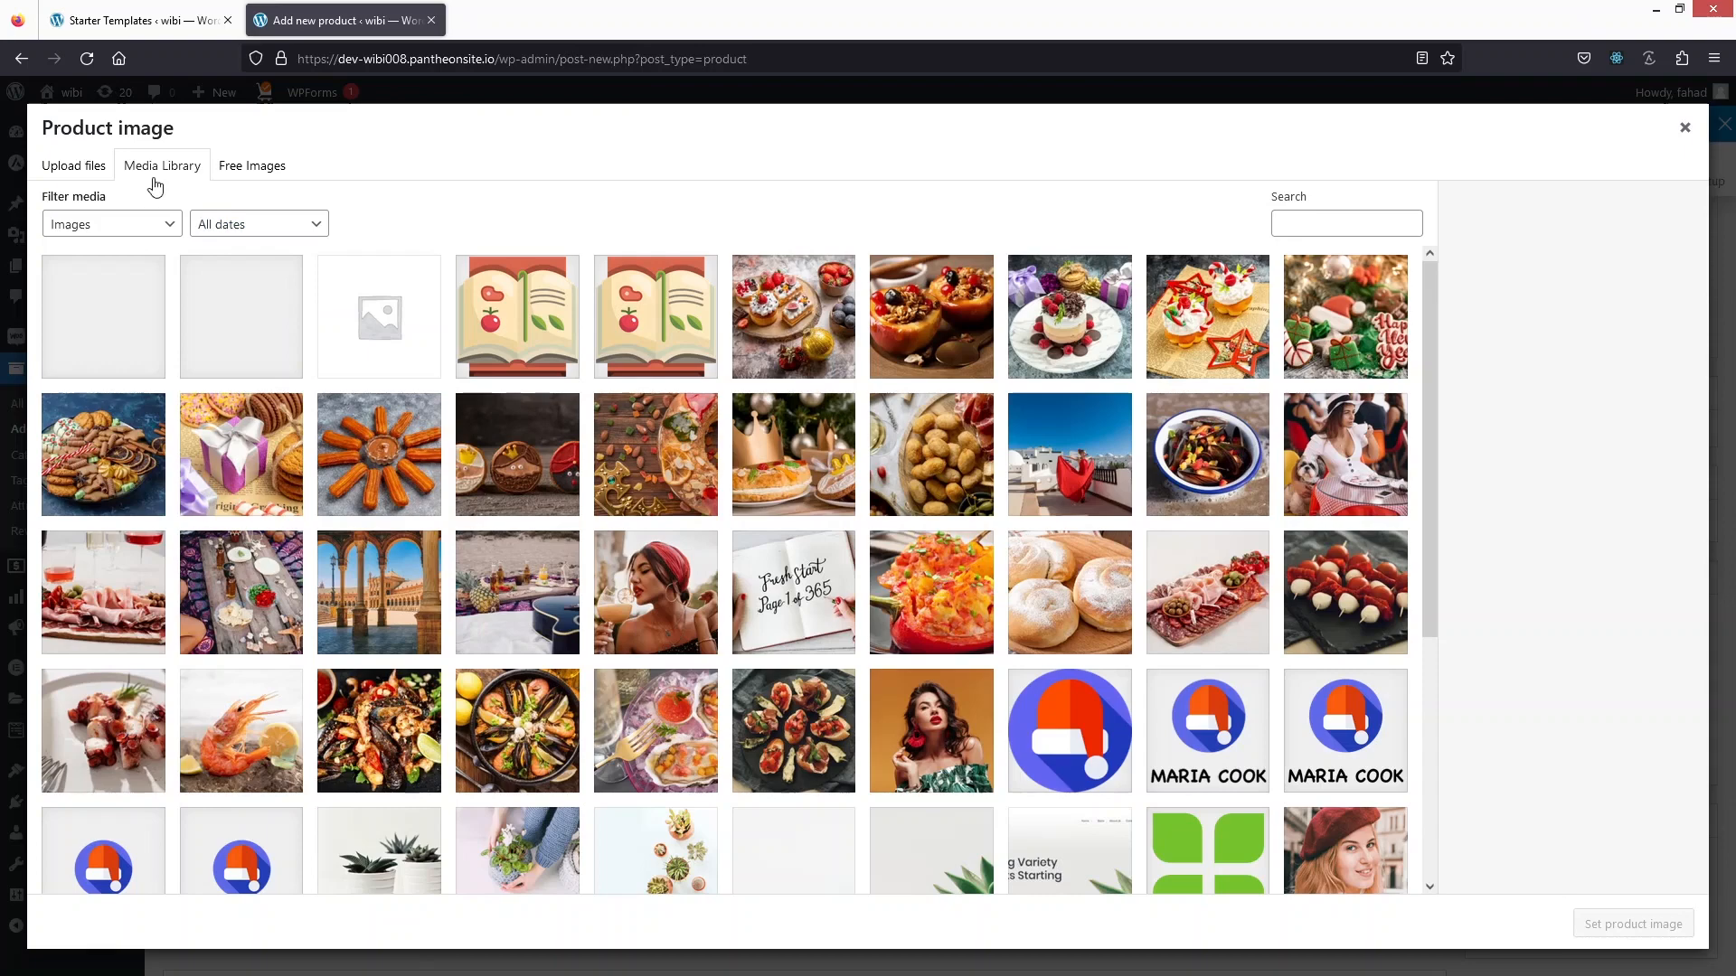
click(73, 170)
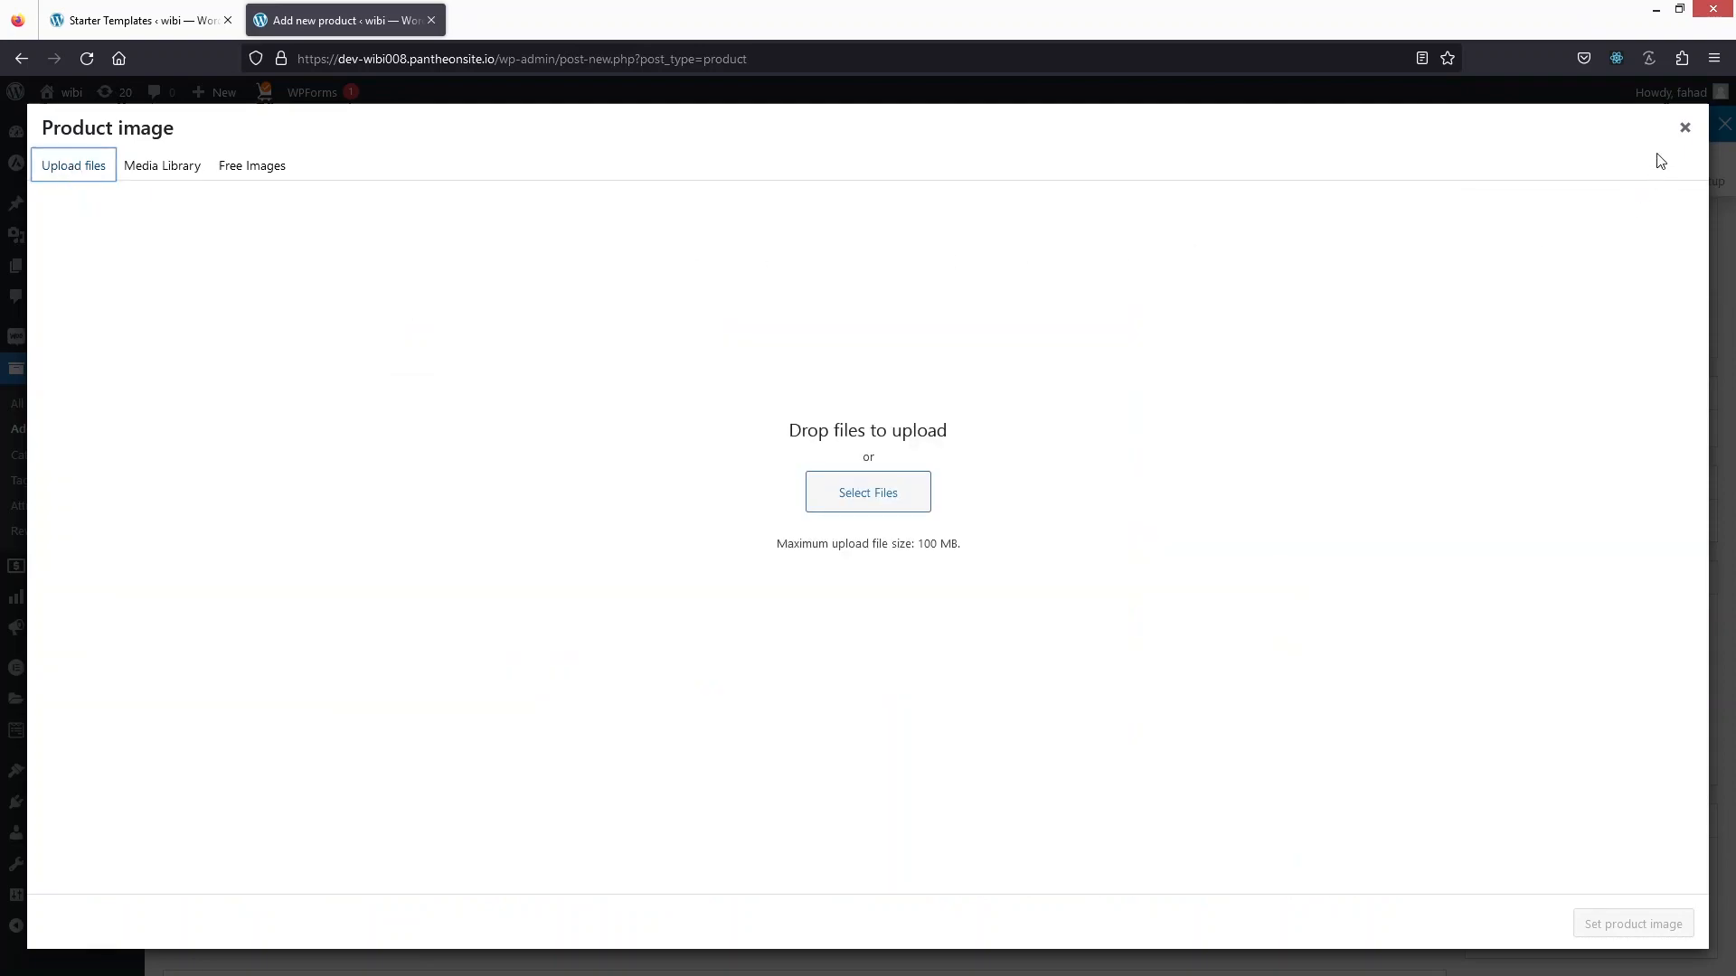
click(1685, 128)
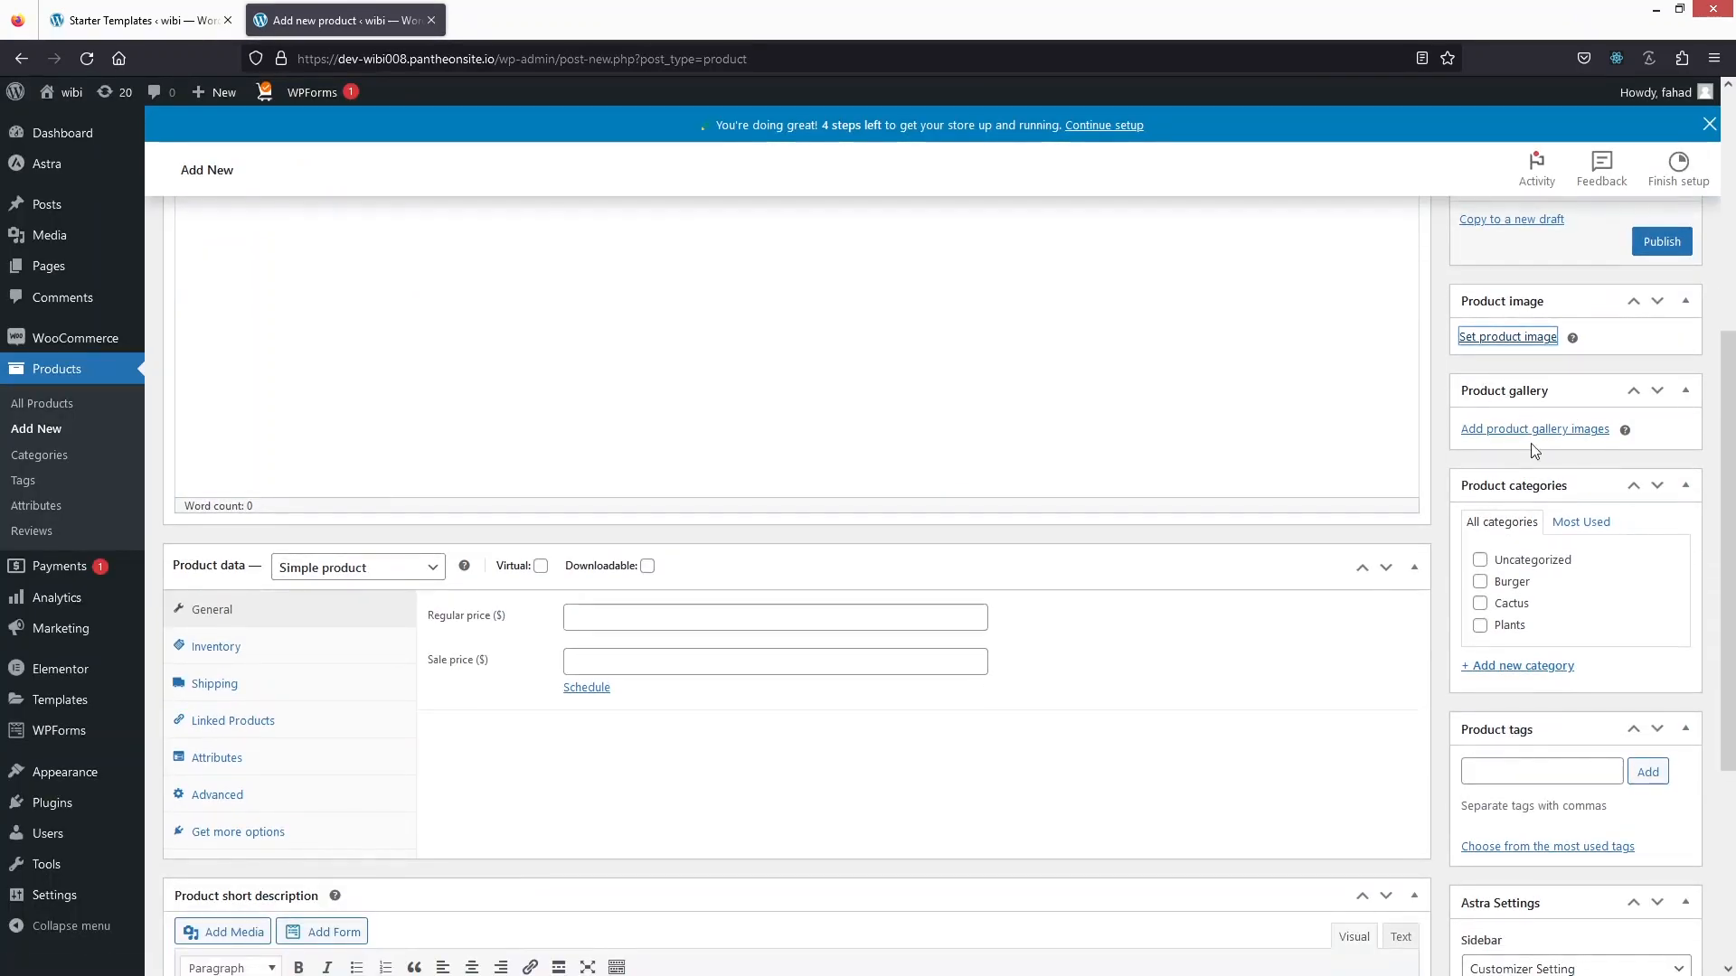
scroll(1535, 450, down, 2)
scroll(1541, 425, down, 2)
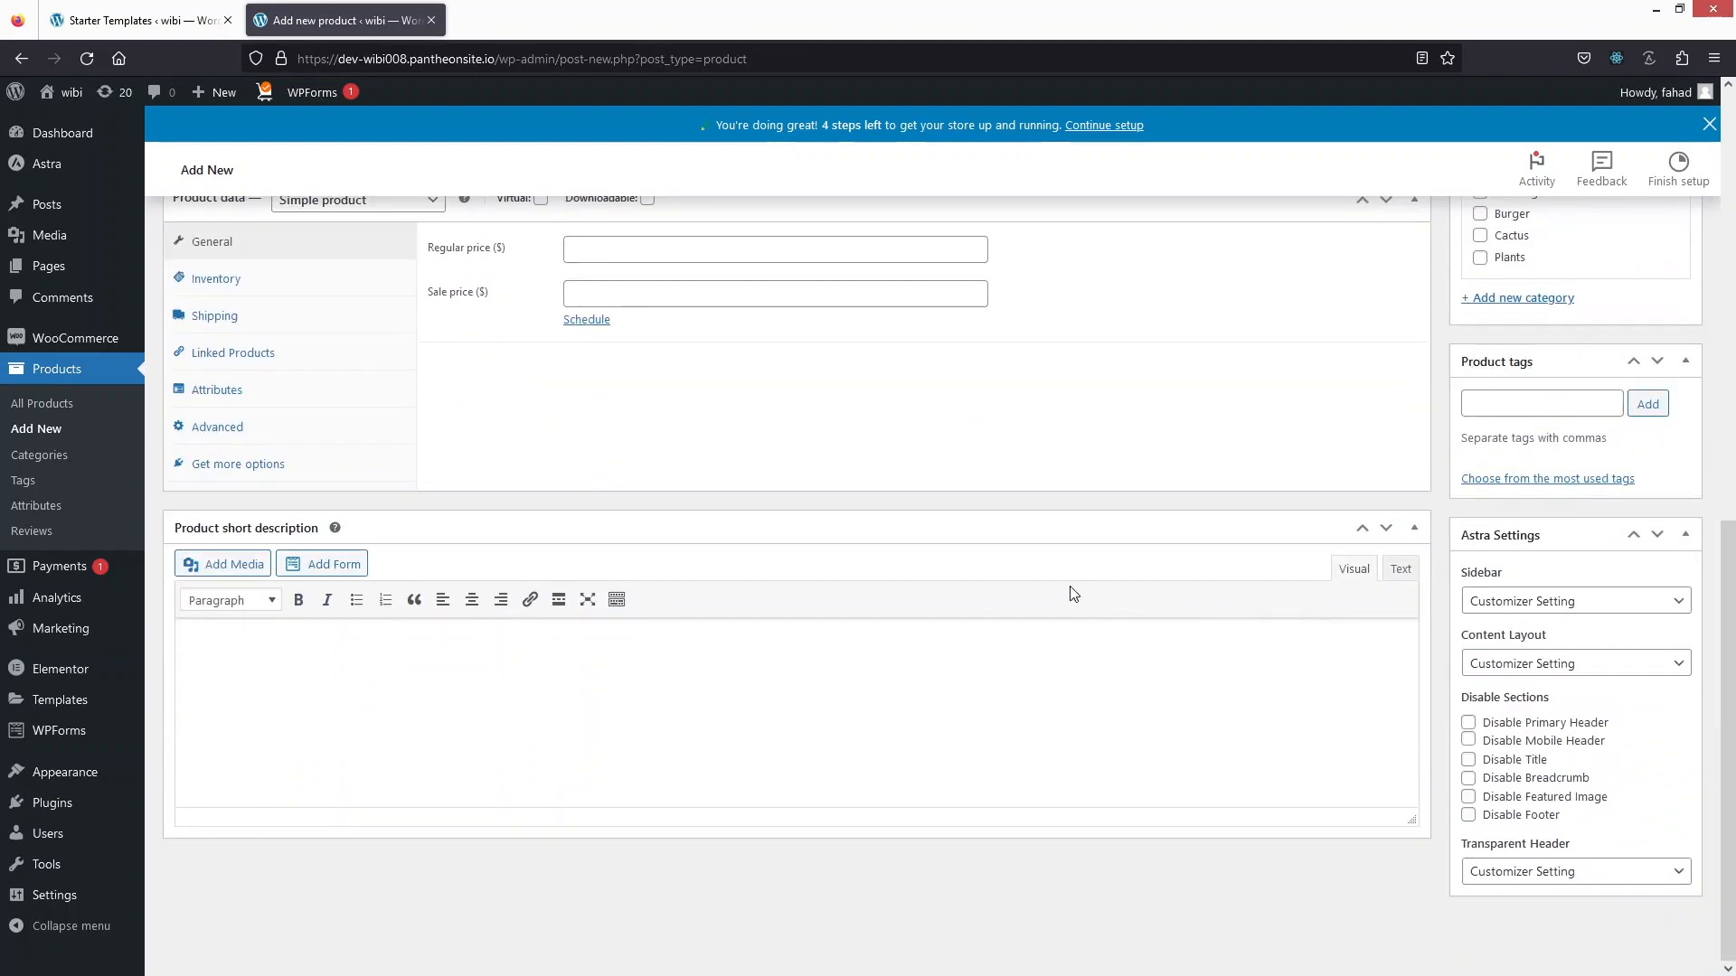
scroll(936, 587, up, 5)
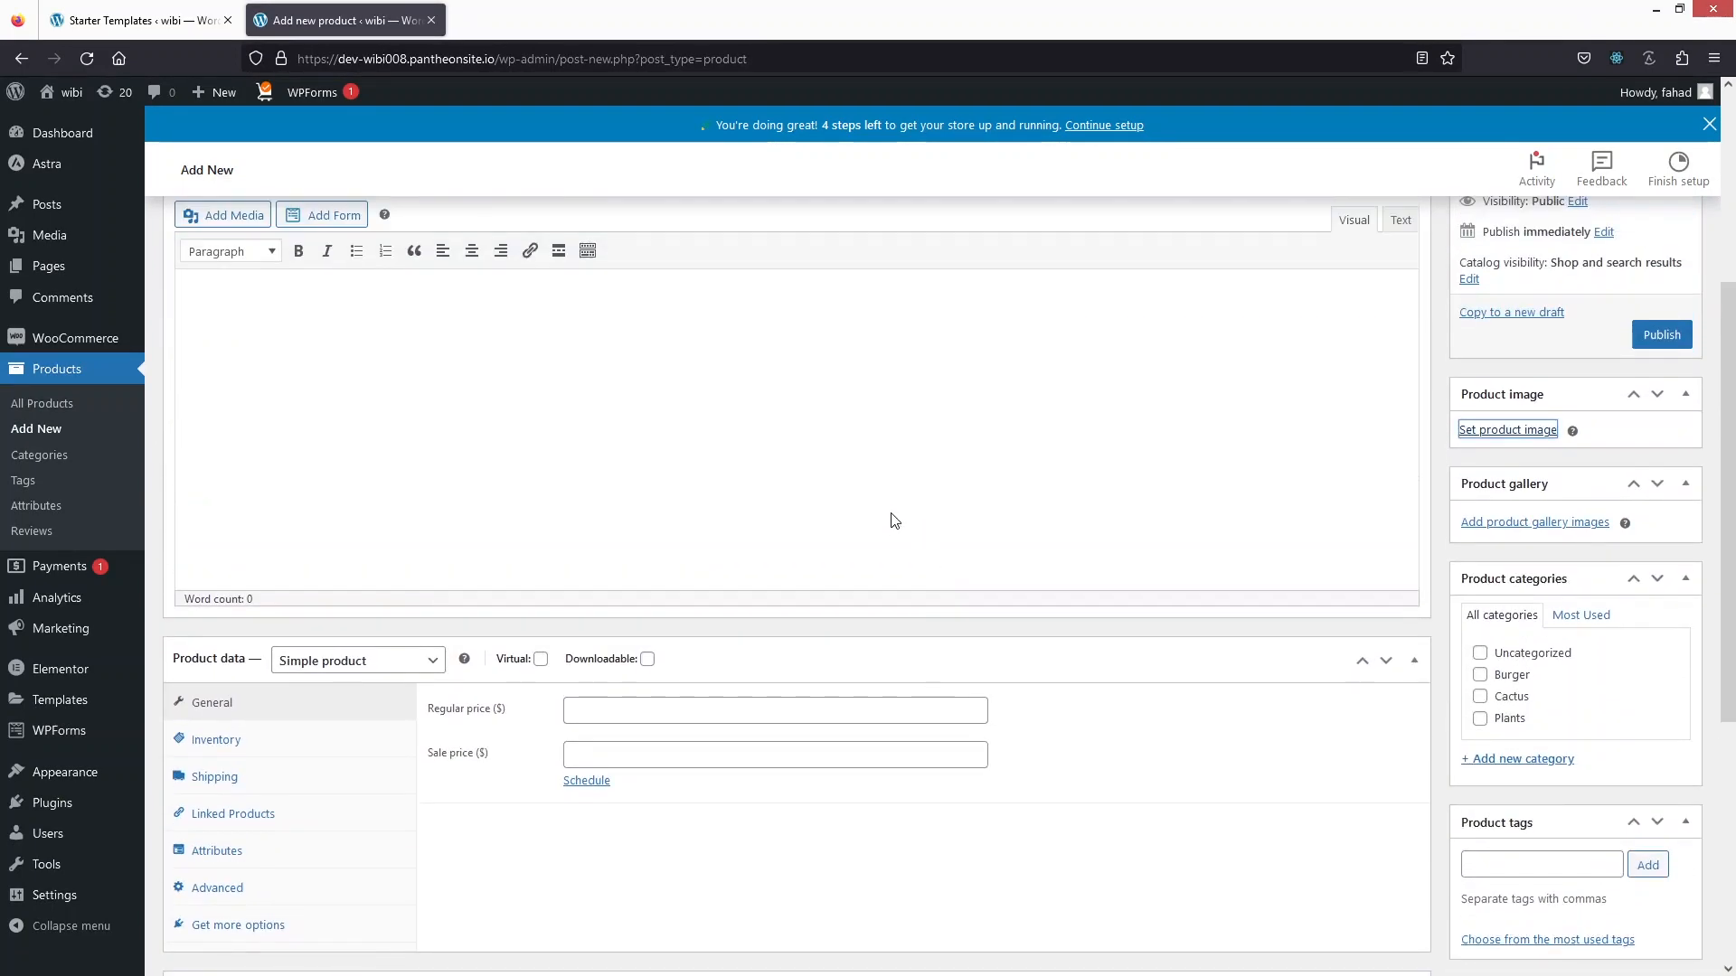
Visit the live store and examine the shop page's price filter, categories, hottest deals and product listings.
mouse_move(59, 98)
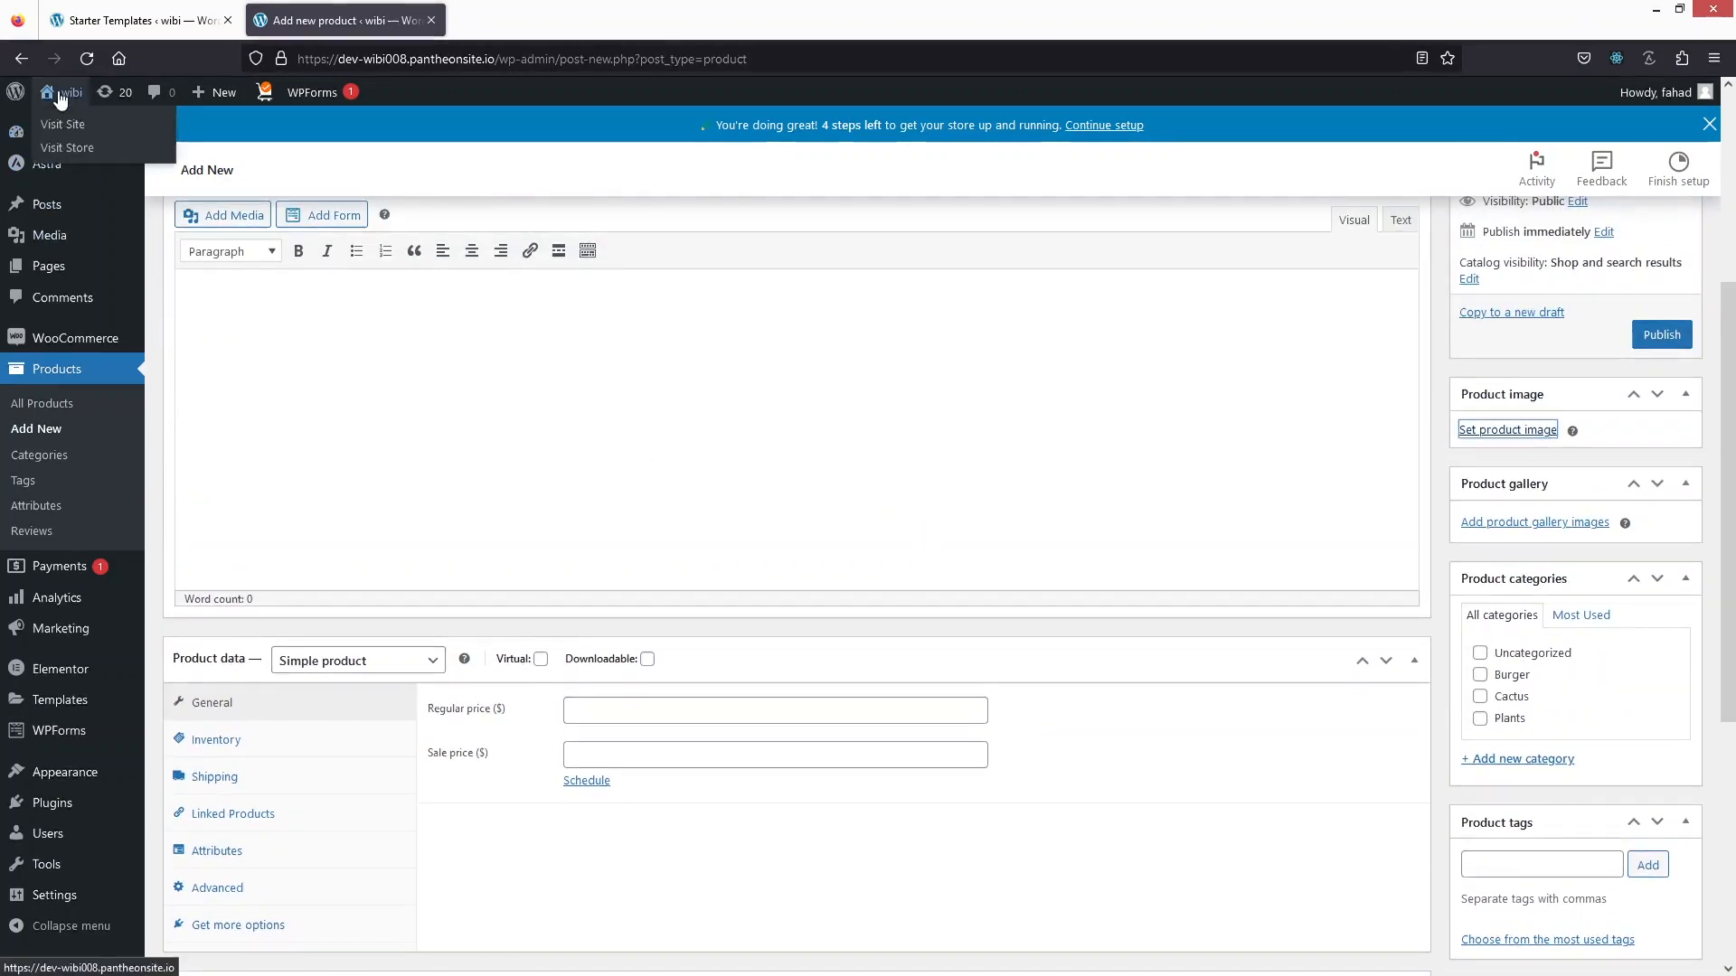
click(80, 156)
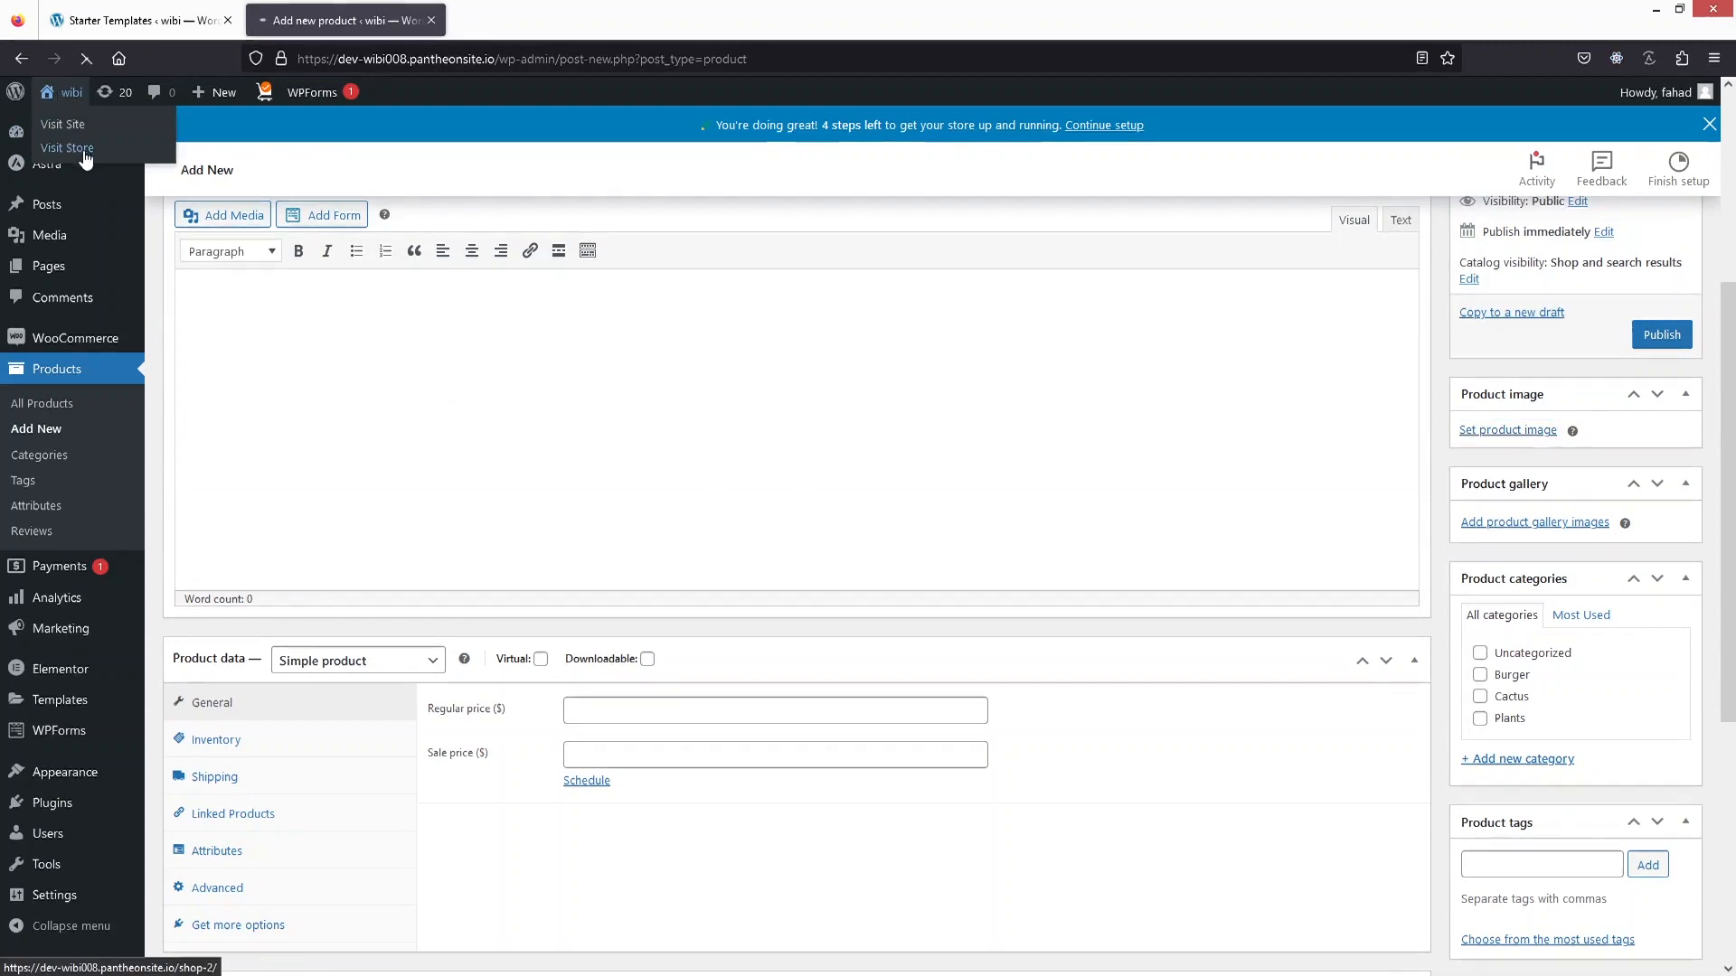
scroll(988, 435, down, 5)
scroll(976, 420, up, 3)
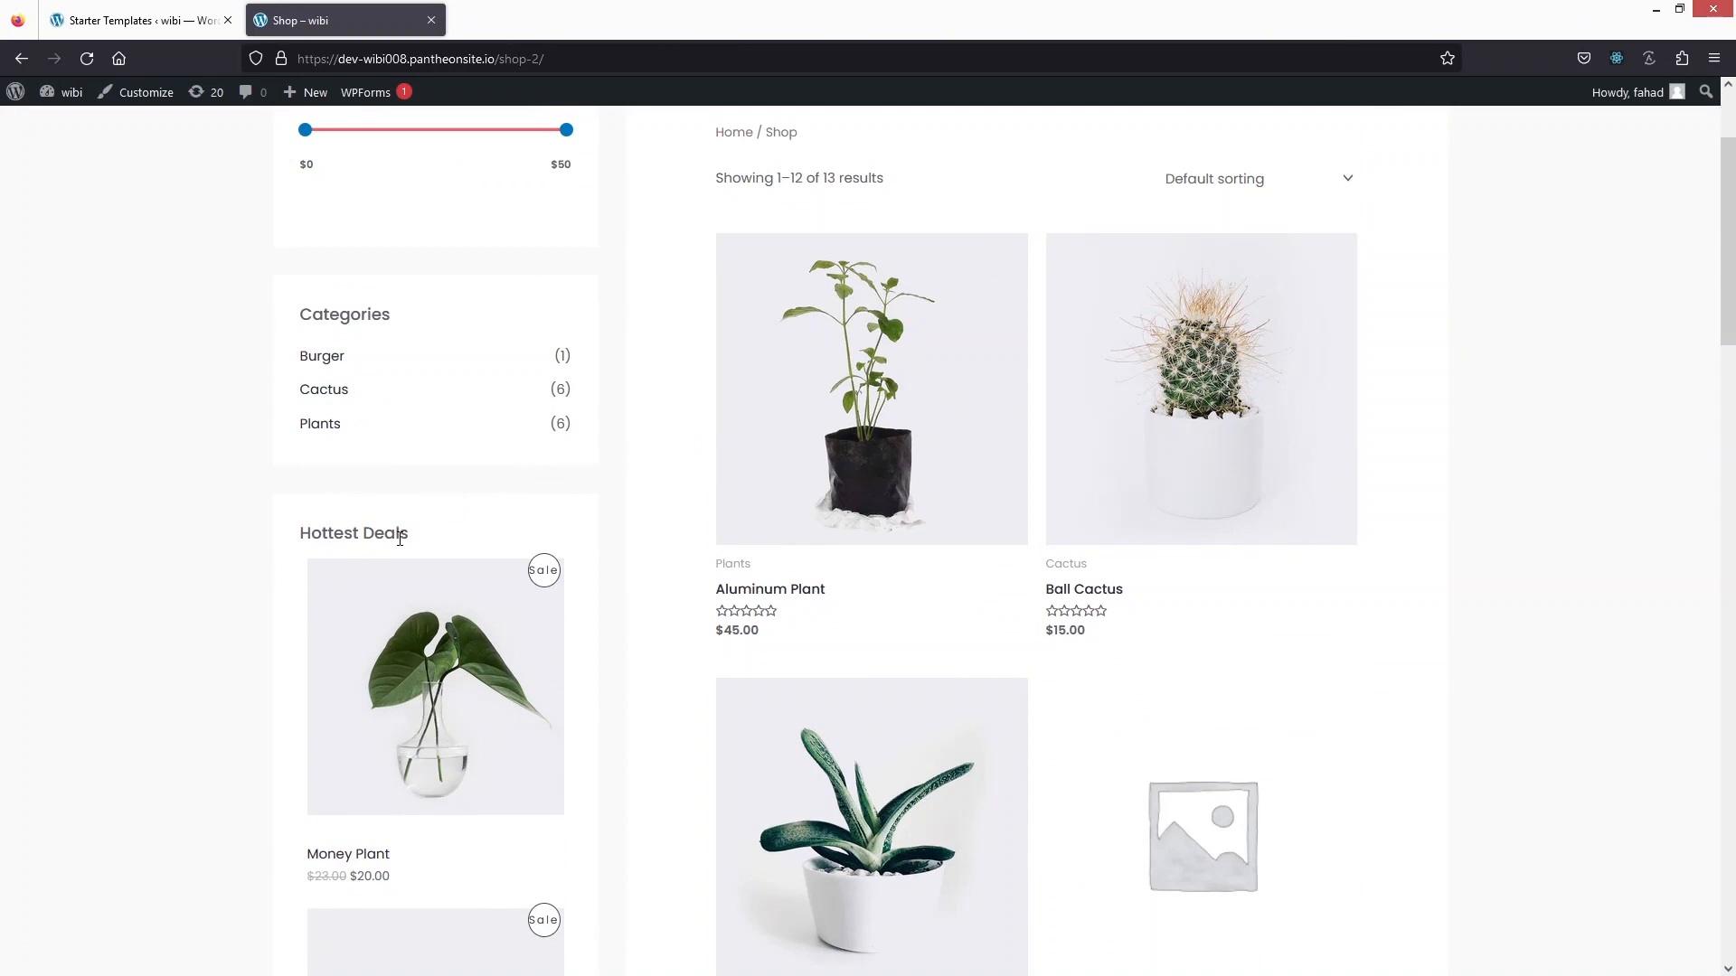
scroll(623, 524, up, 2)
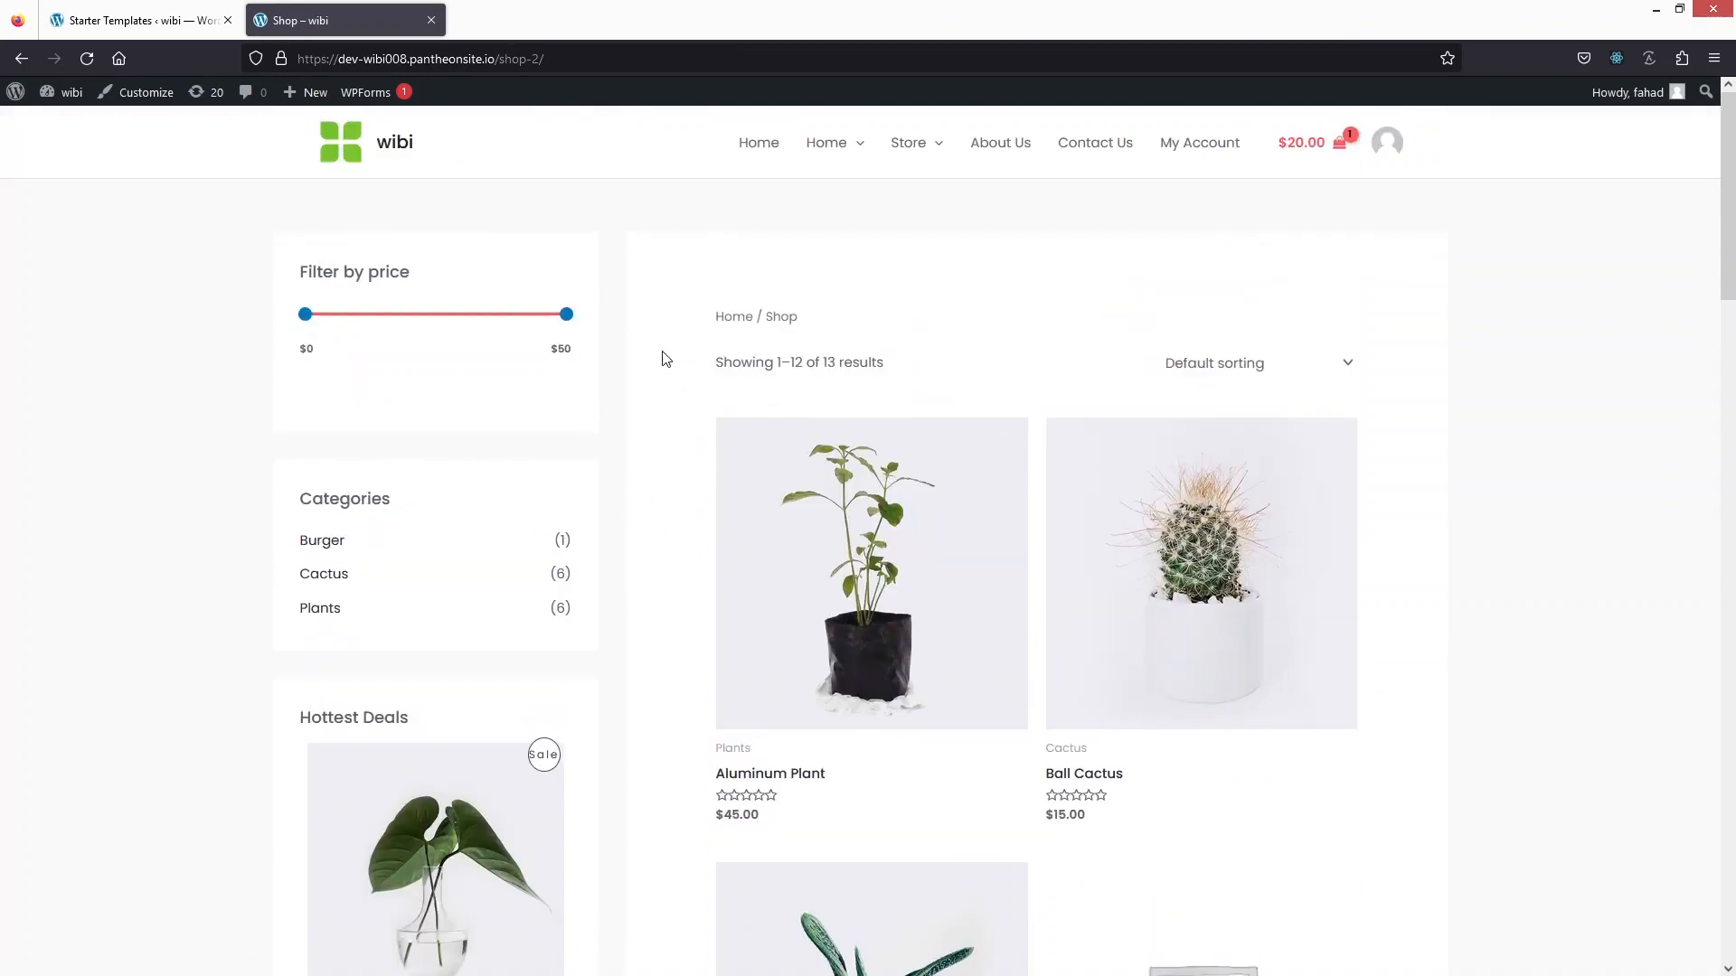
scroll(747, 441, down, 3)
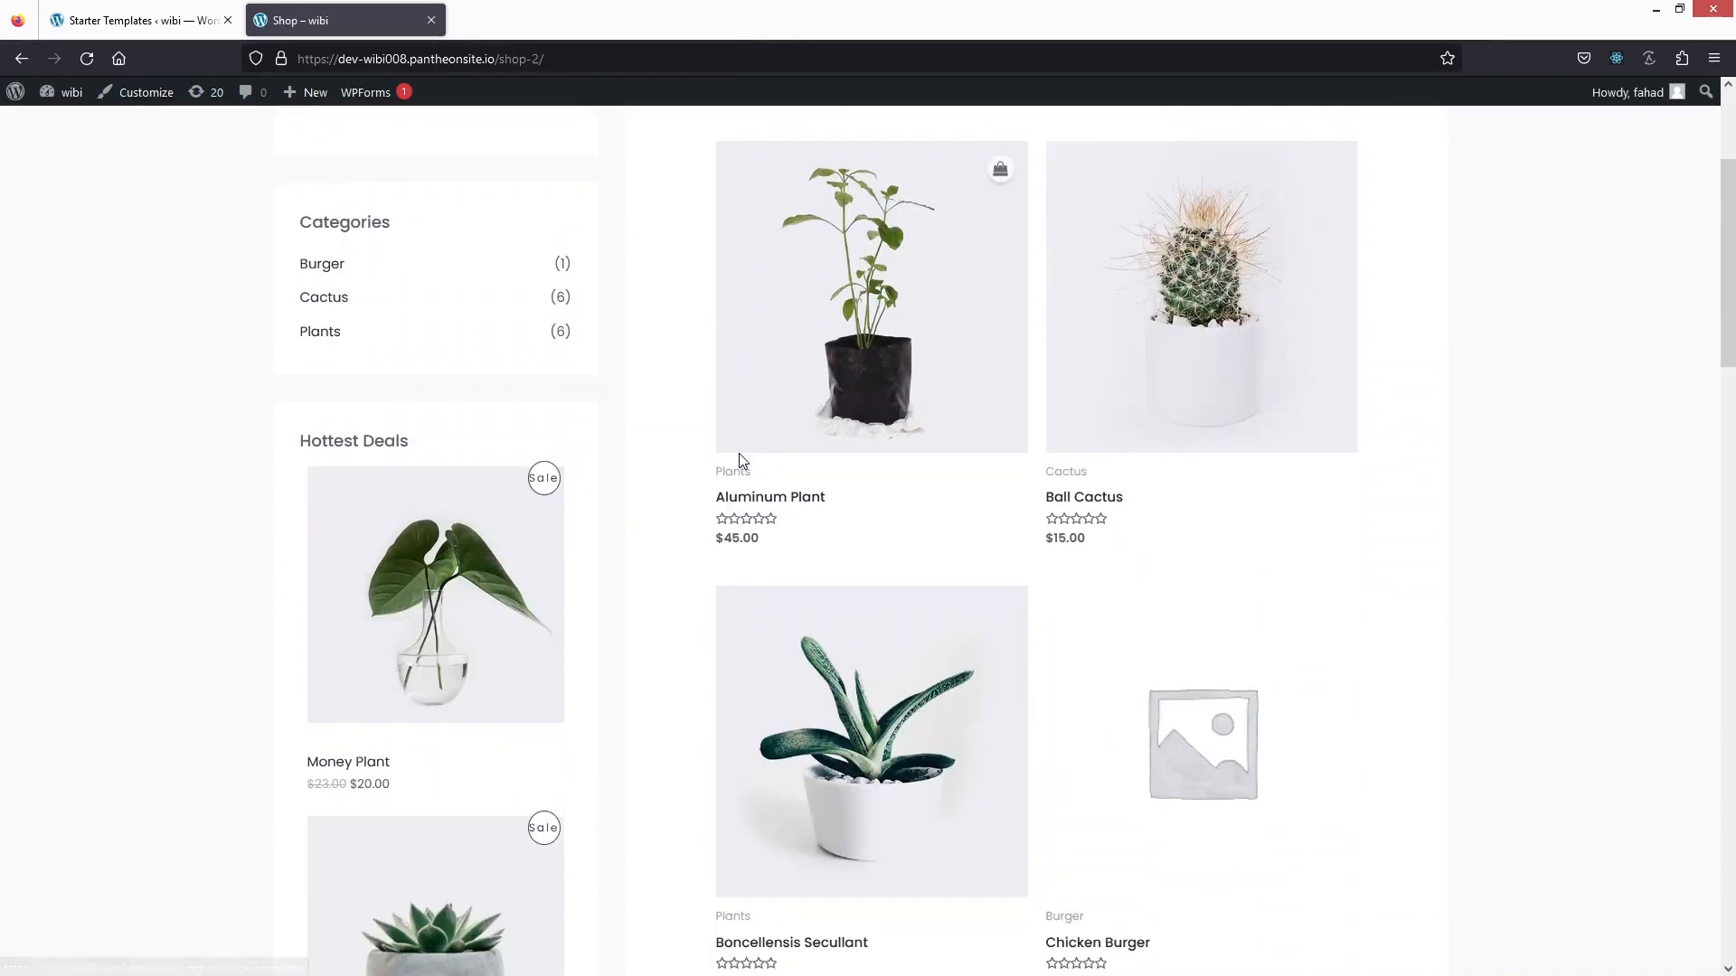
scroll(739, 462, down, 4)
scroll(742, 464, up, 7)
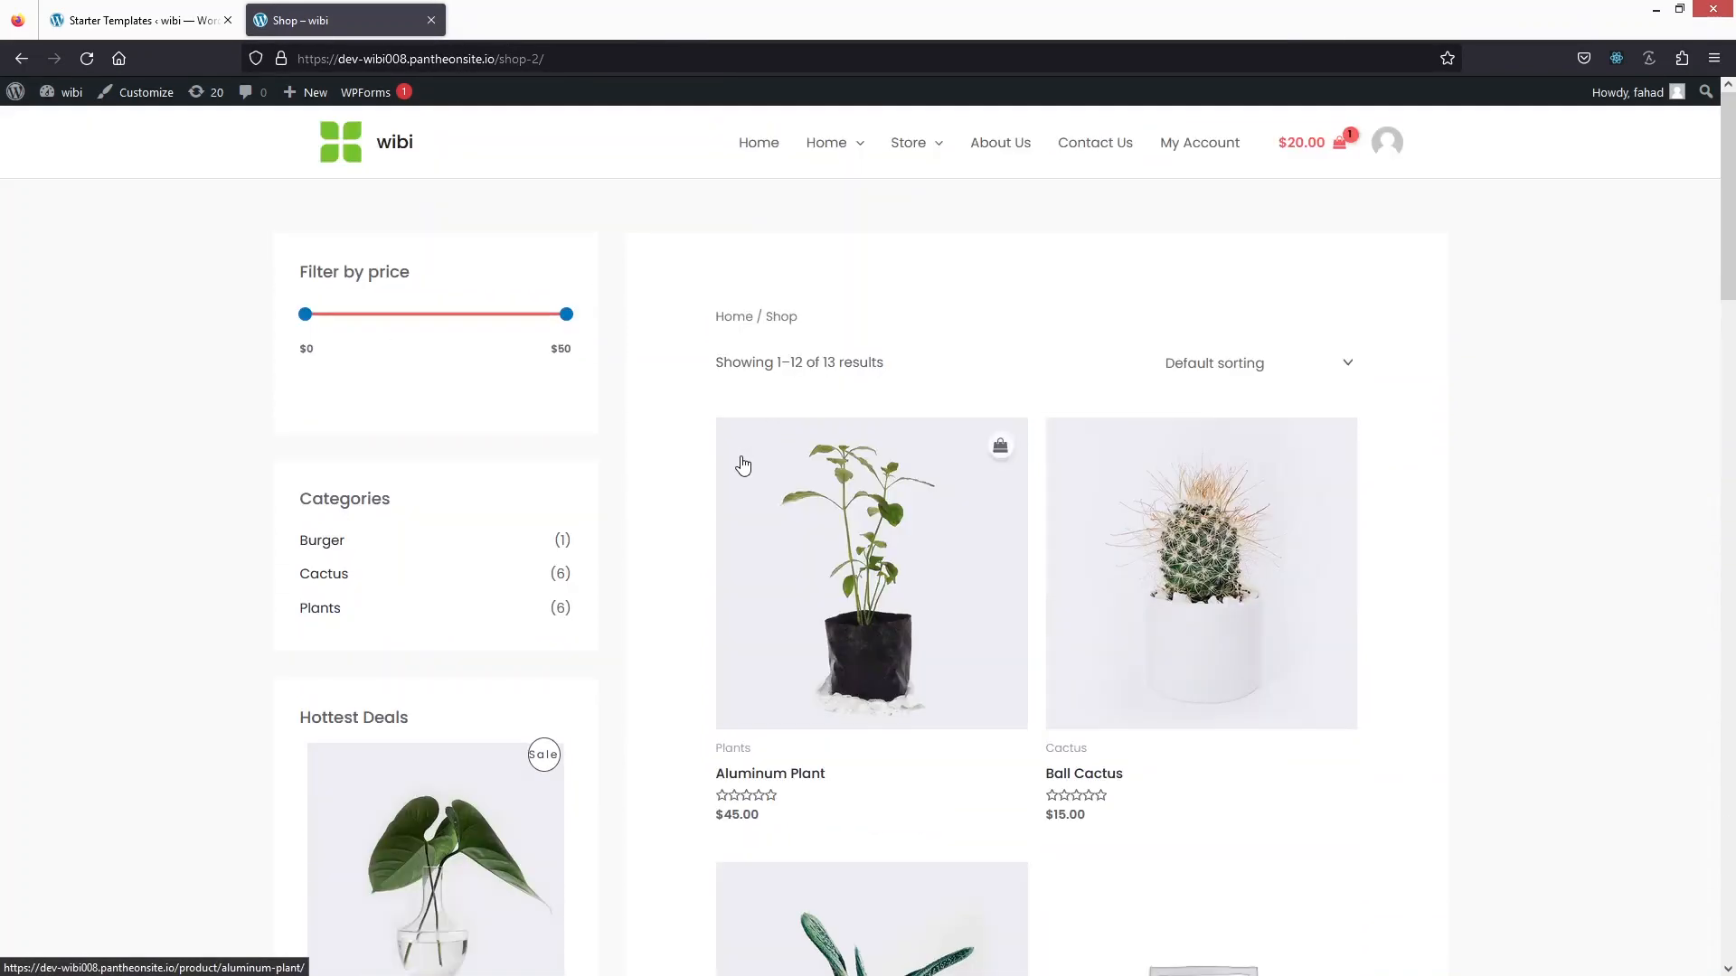